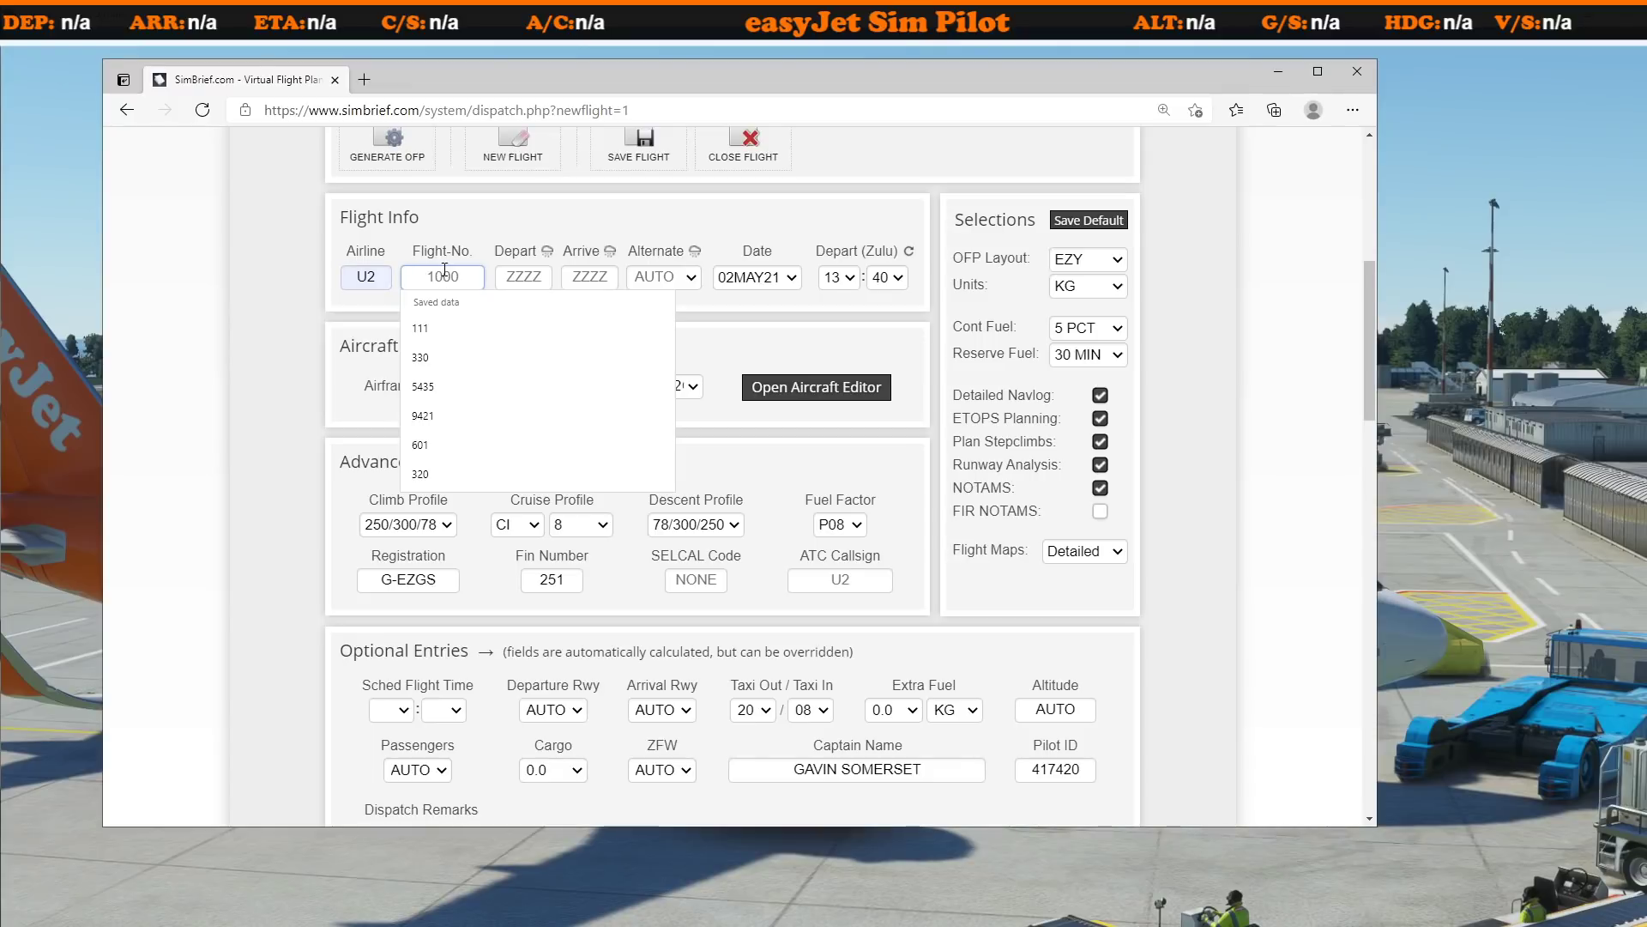
# Step: Enter flight number 320, departure EGGW and arrival EHAM in SimBrief
pyautogui.write('320')
pyautogui.click(521, 277)
pyautogui.write('EGGW')
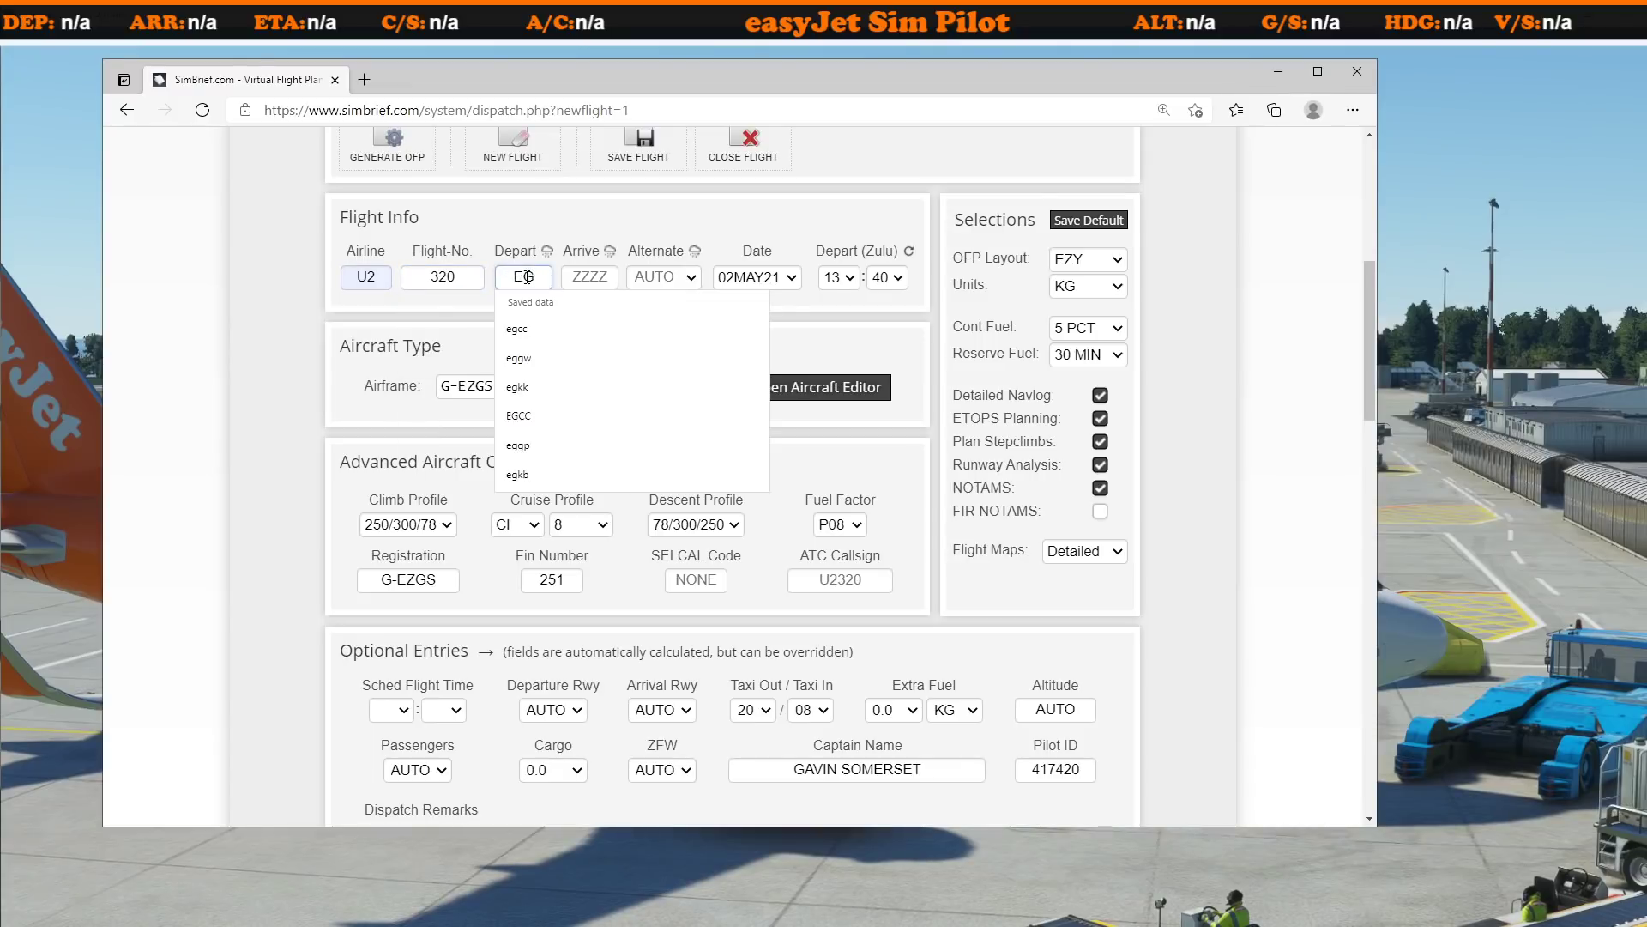
pyautogui.click(586, 279)
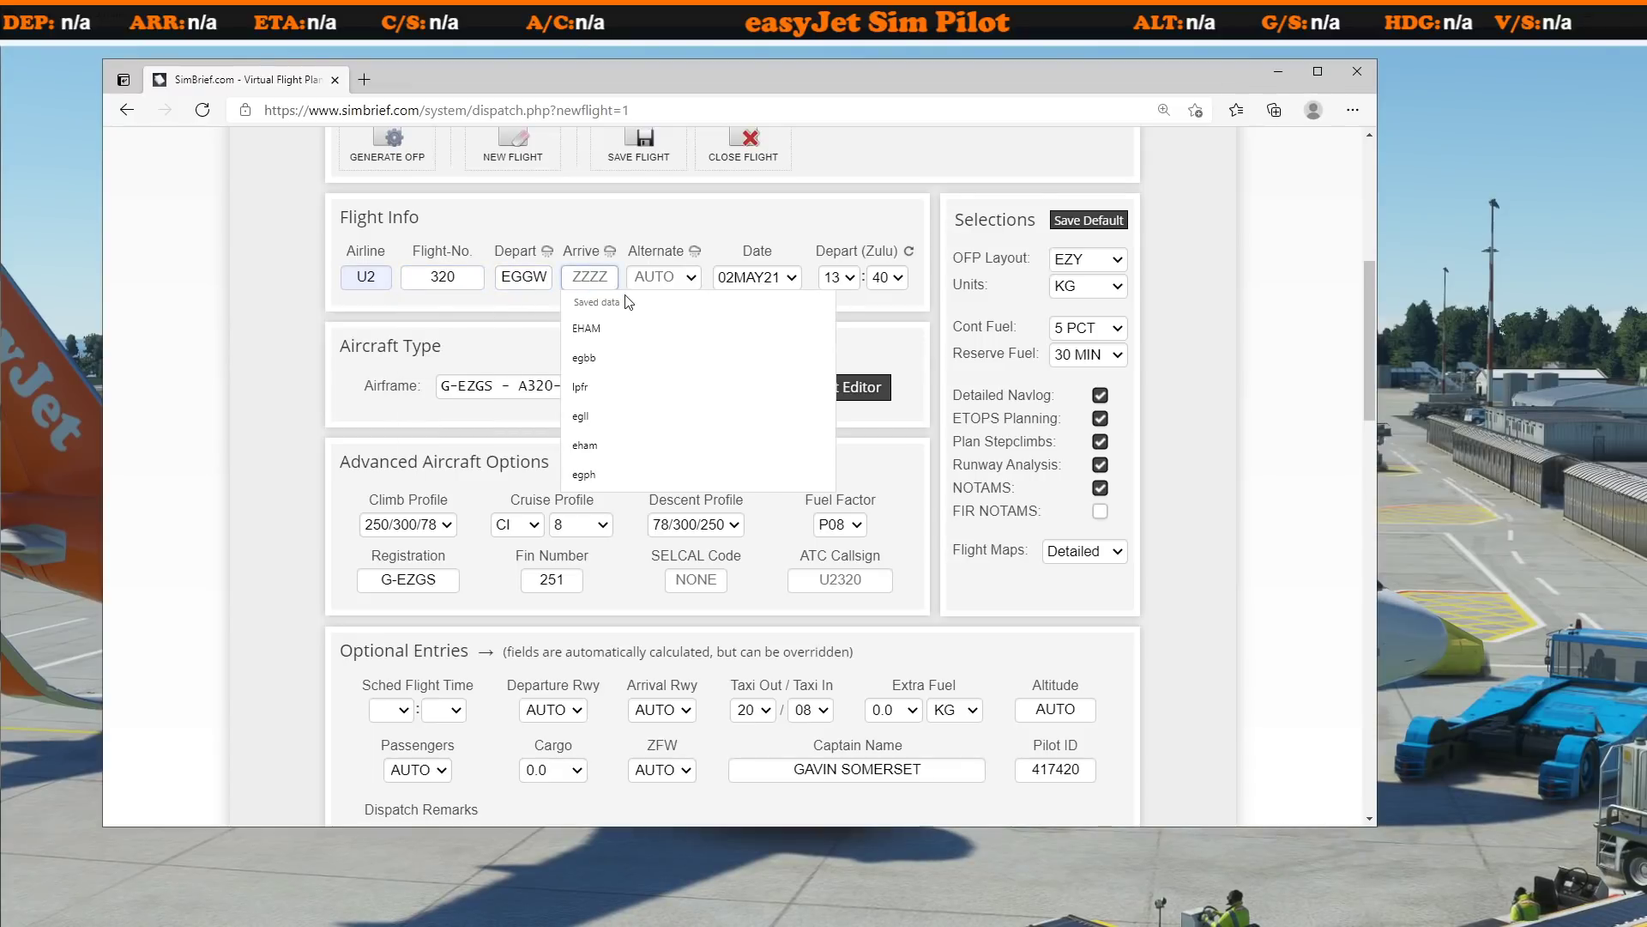
pyautogui.write('EHAM')
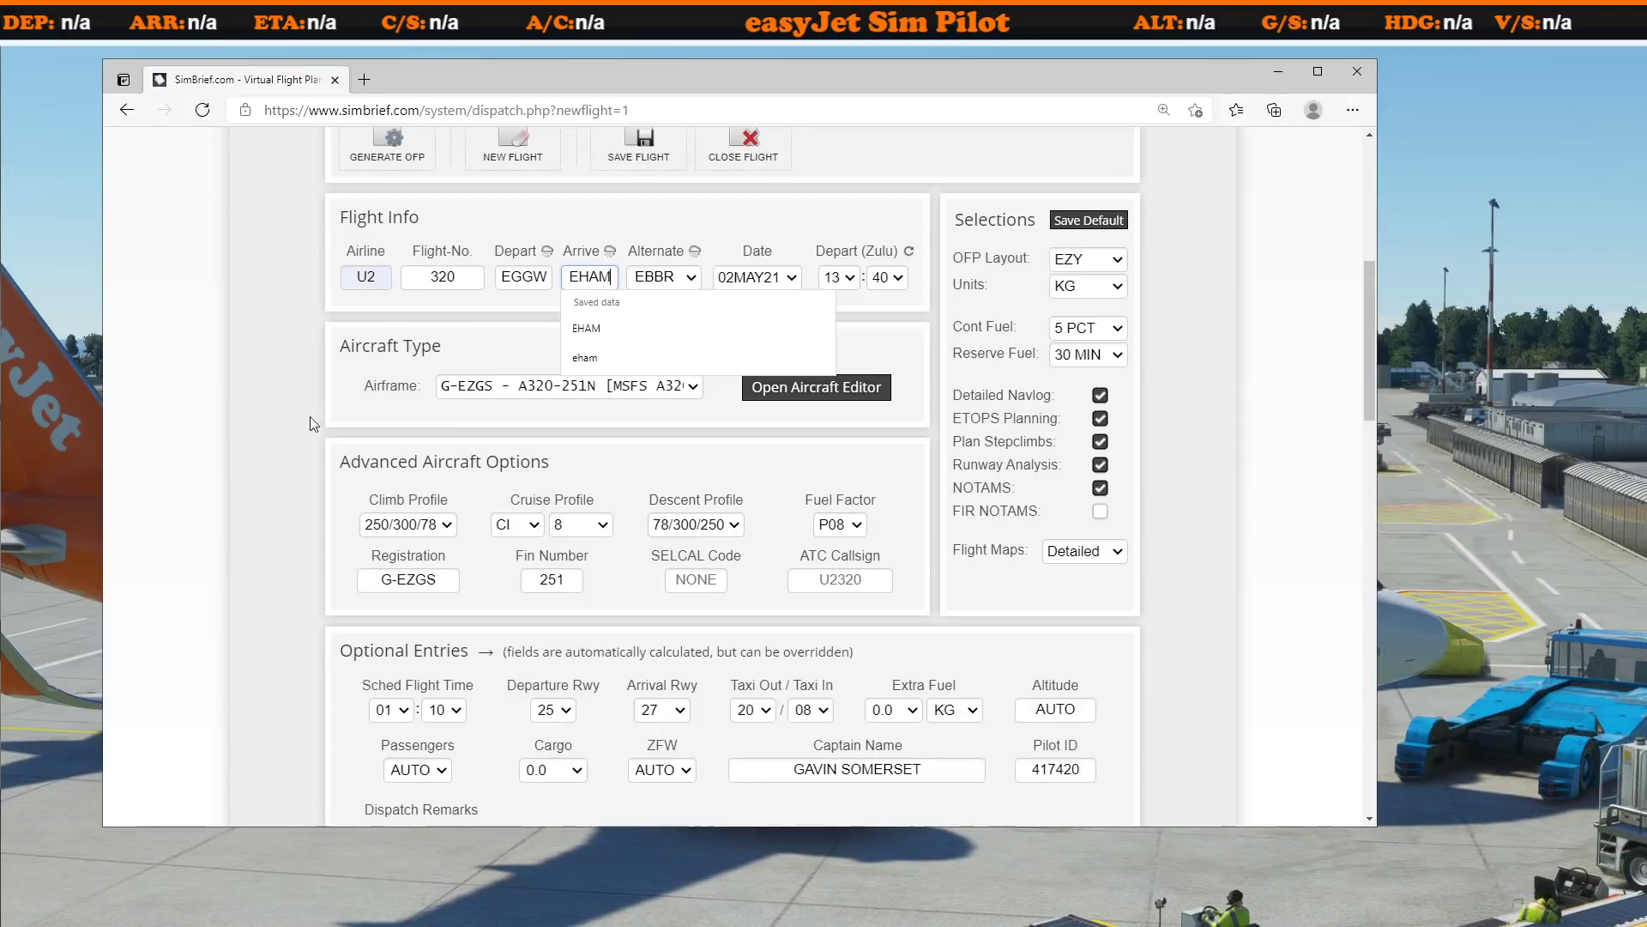
pyautogui.click(264, 418)
pyautogui.scroll(1, 283, 391)
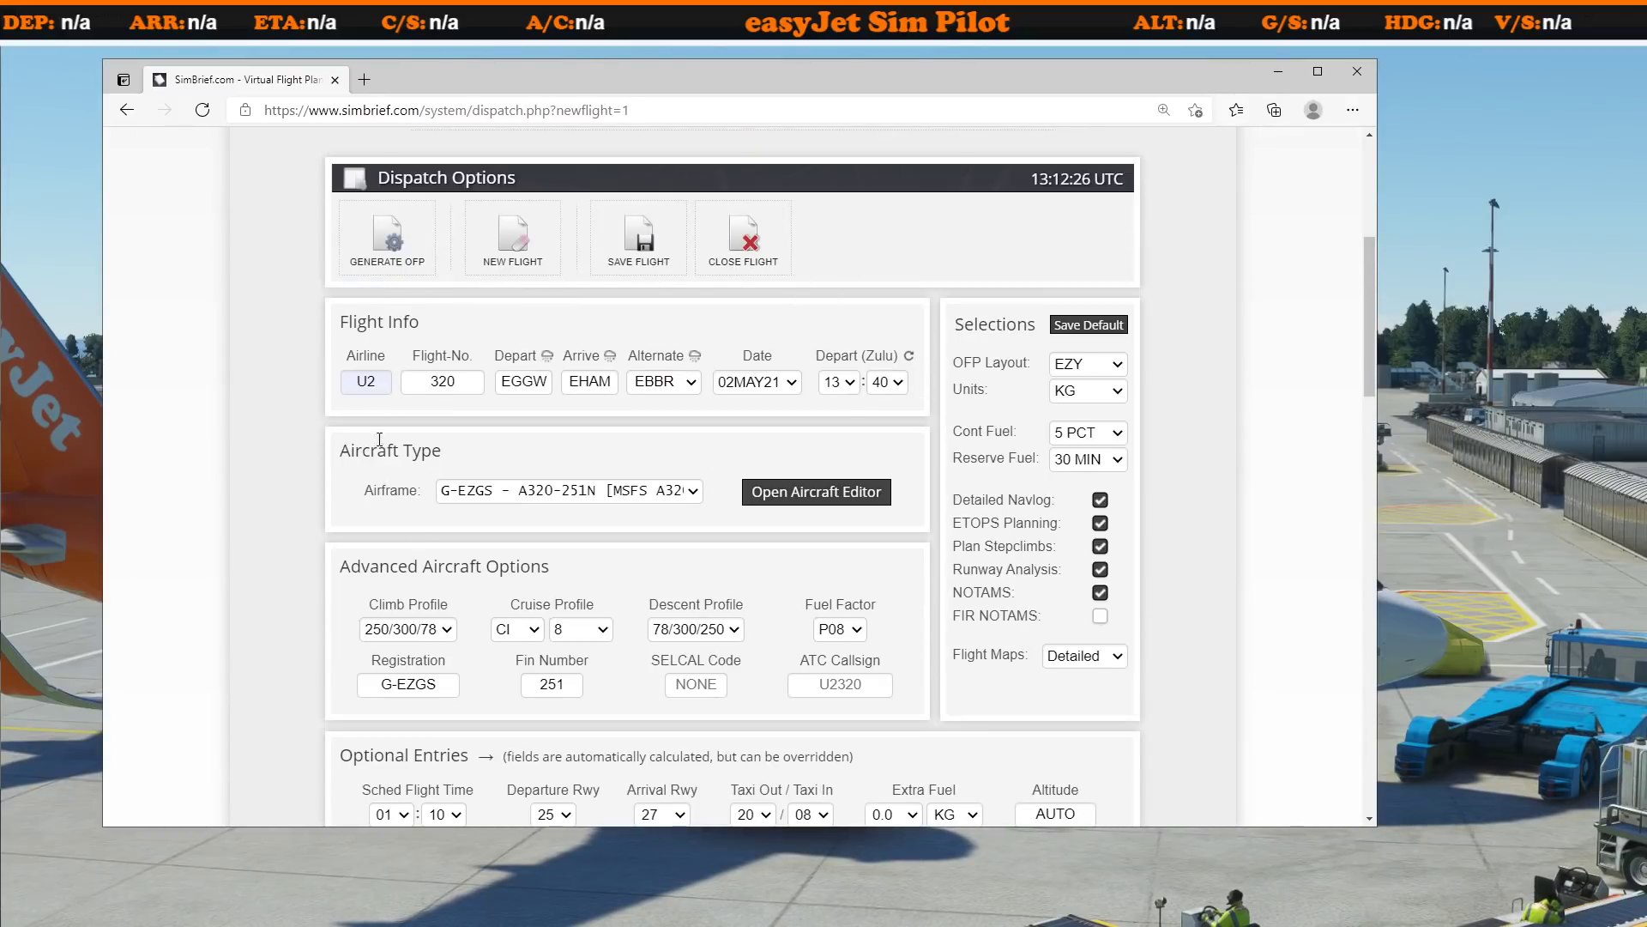
# Step: Generate and confirm the OFP, review its summary, then go back to the sim
pyautogui.click(393, 247)
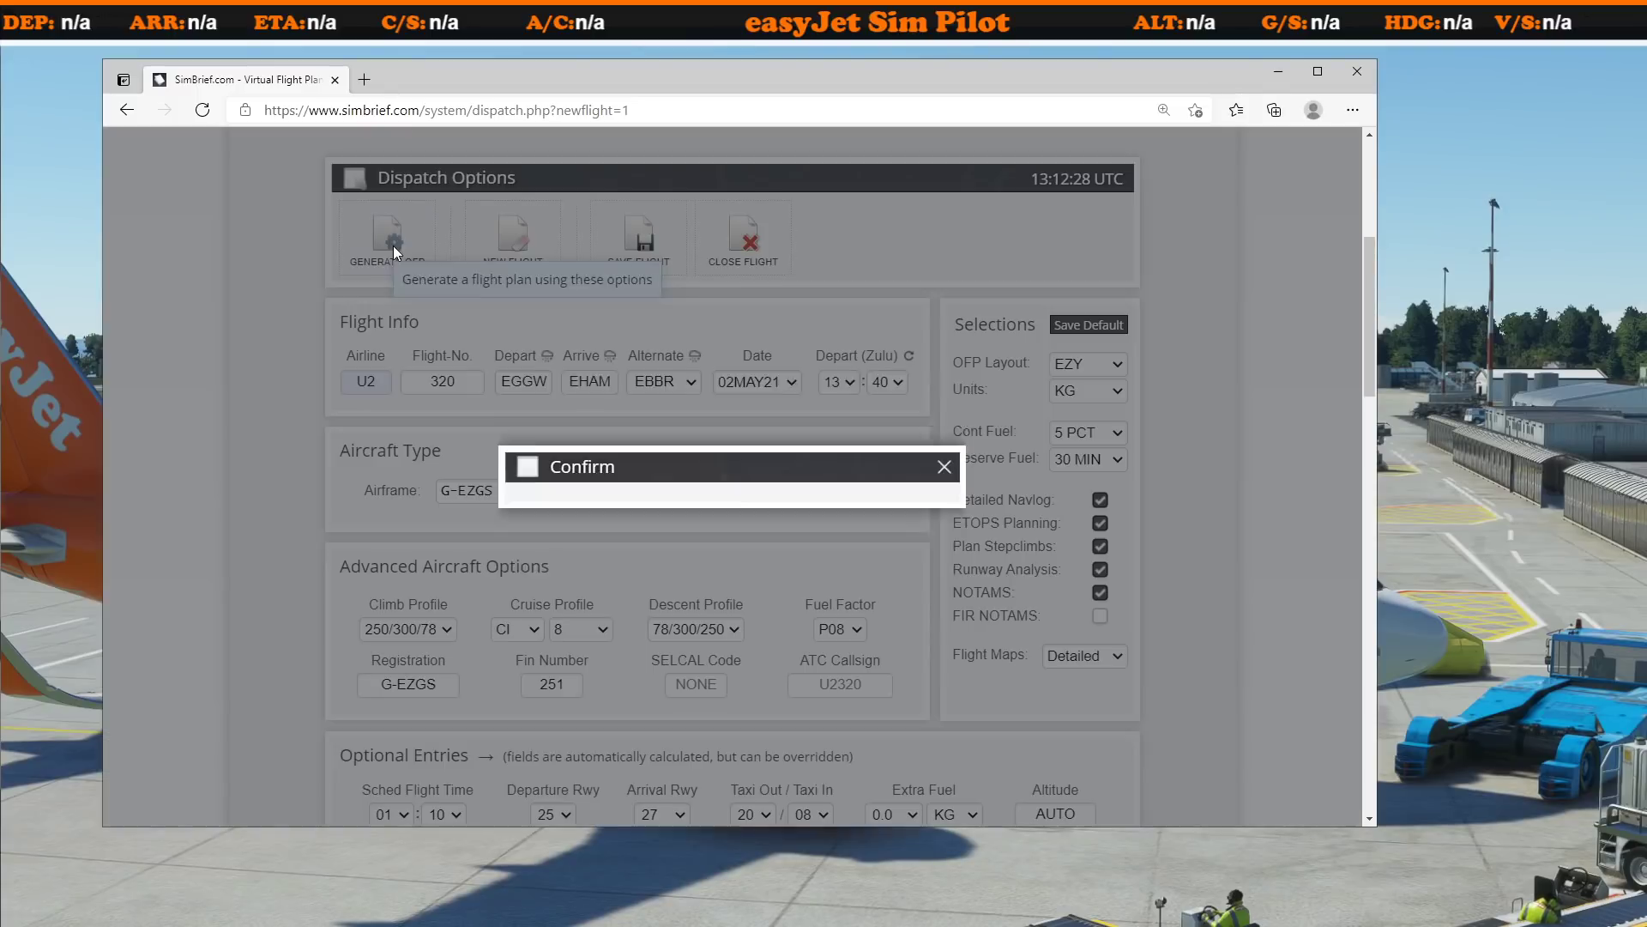
pyautogui.click(696, 537)
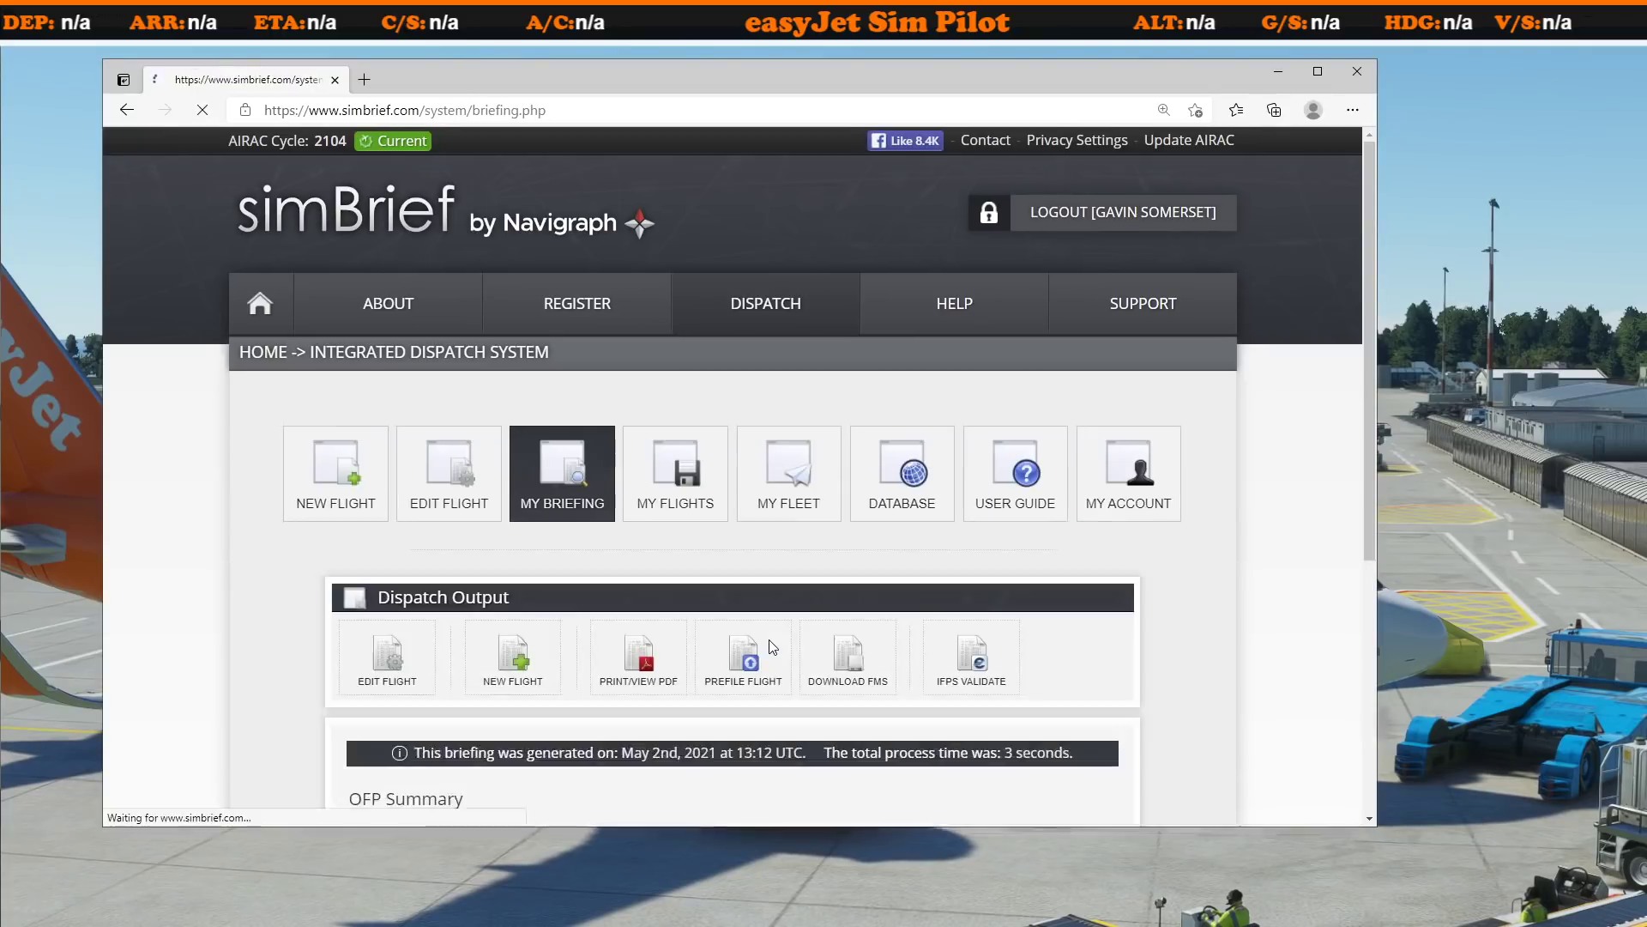
pyautogui.scroll(-15, 387, 644)
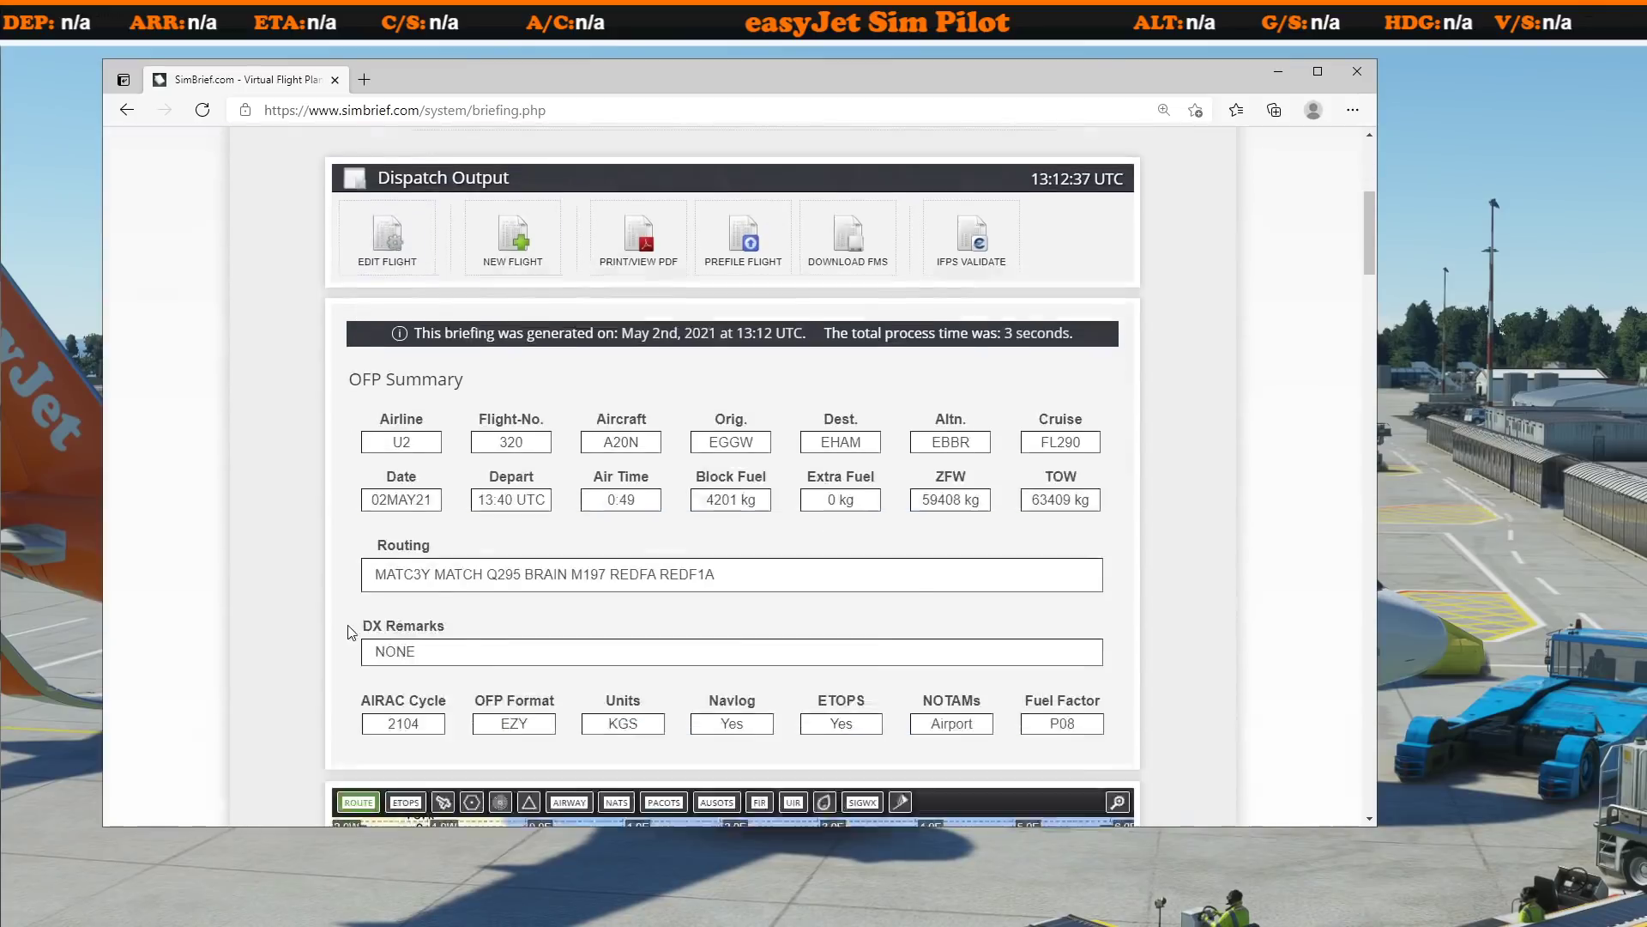
pyautogui.scroll(8, 259, 632)
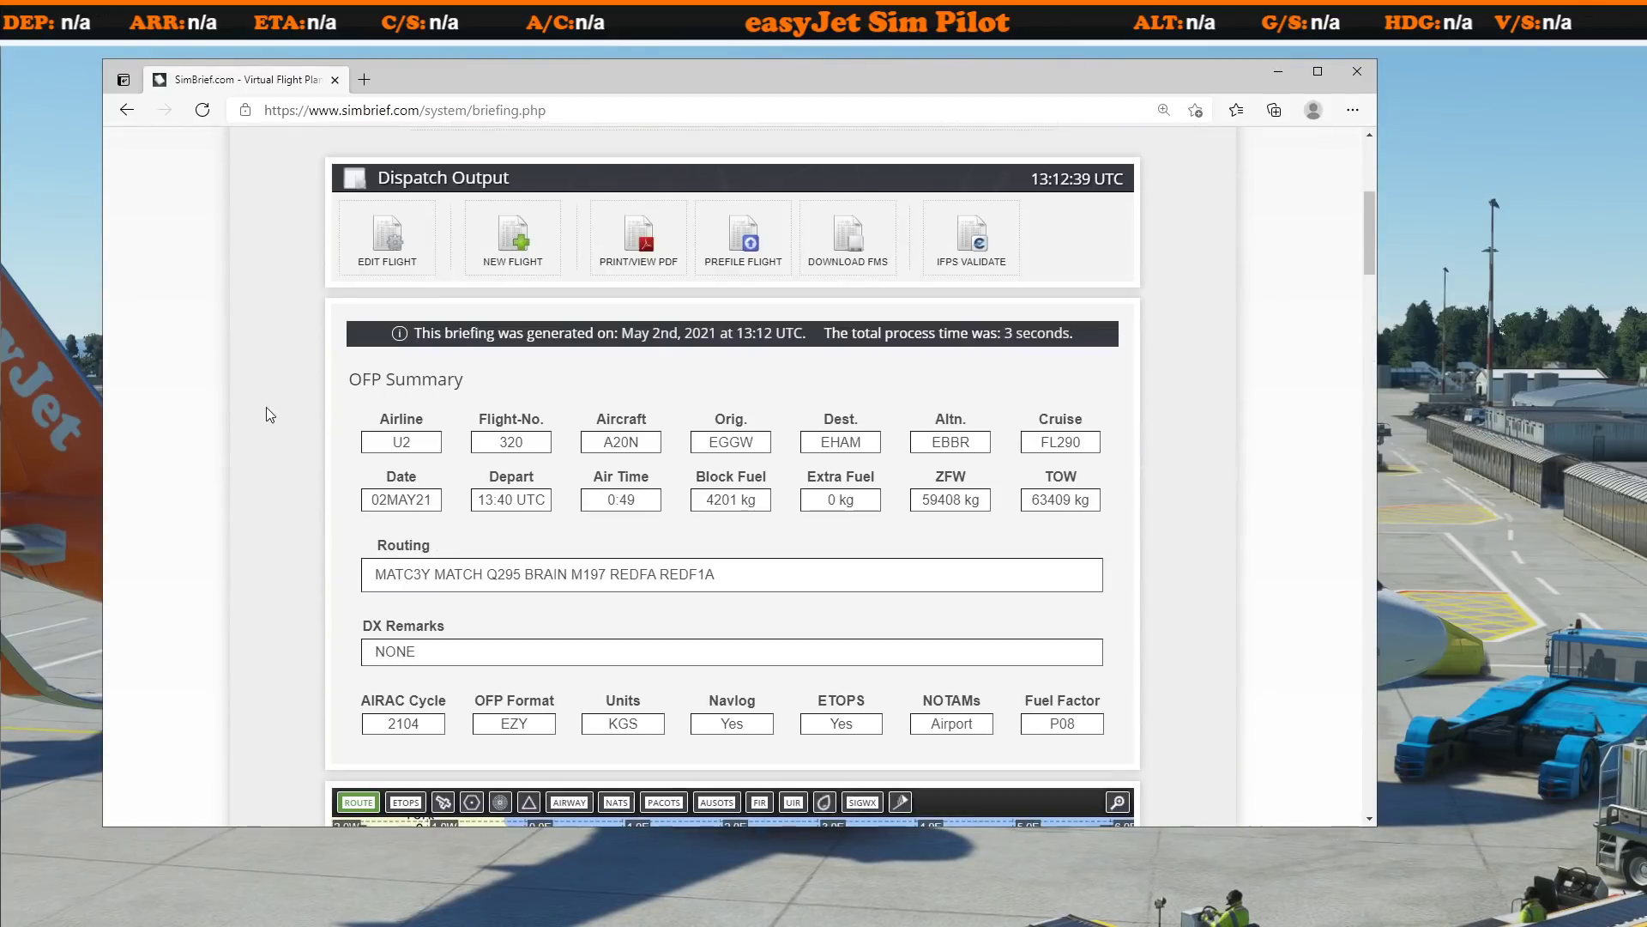
pyautogui.click(54, 445)
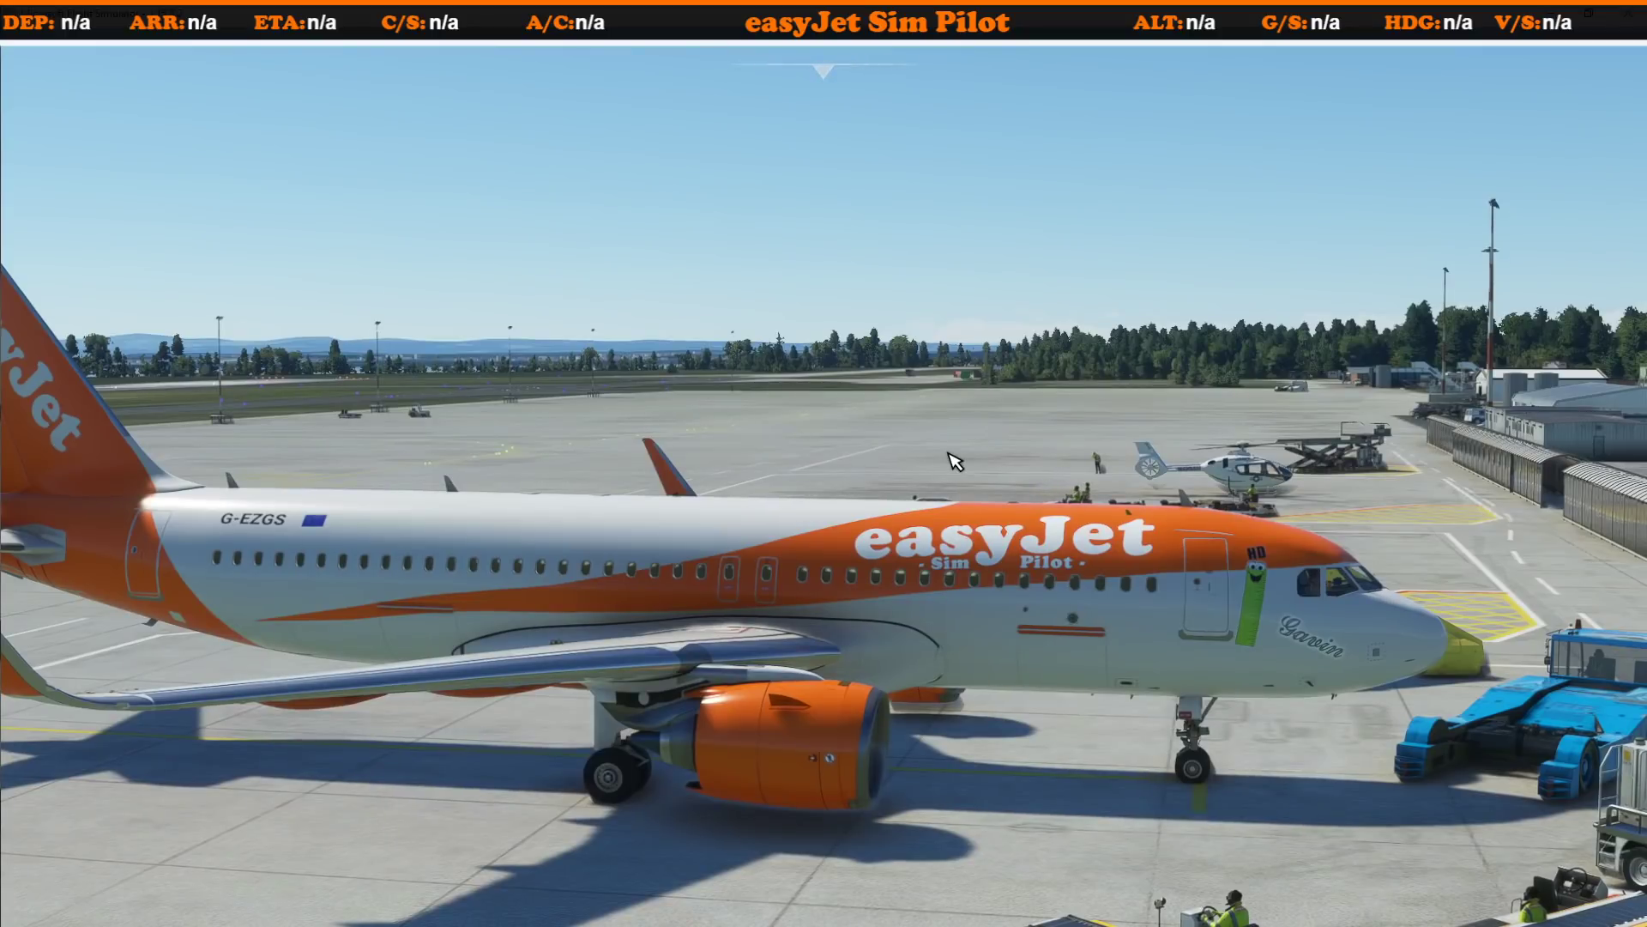
# Step: Move into the cockpit and check the SimBrief username on the flyPad company page
pyautogui.press('End')
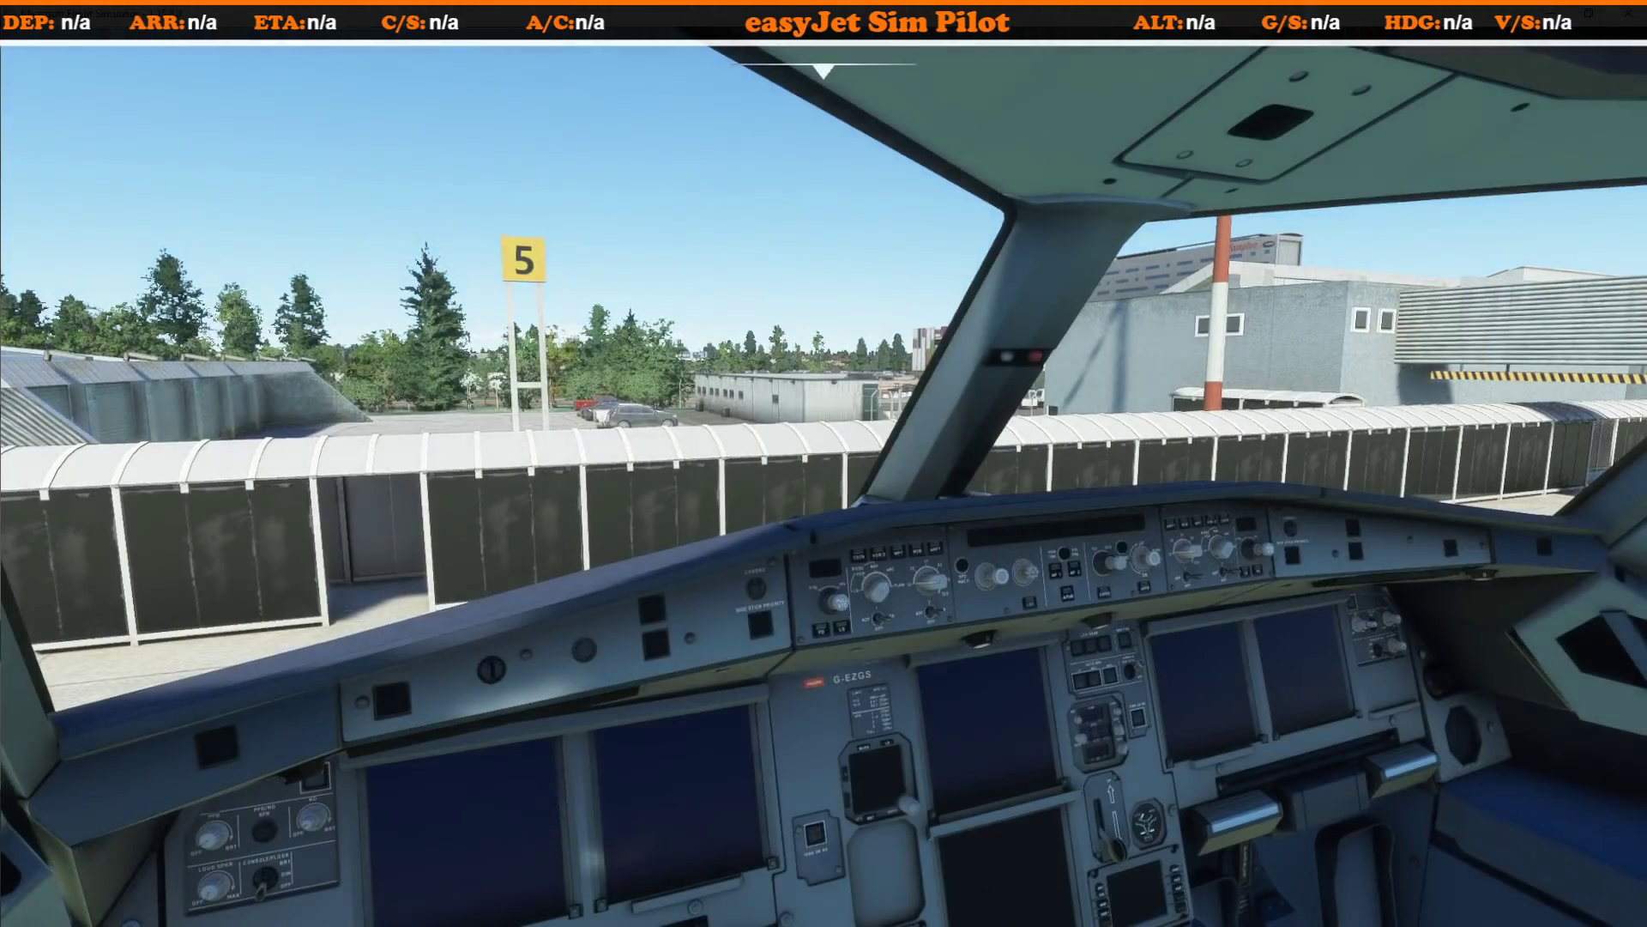
pyautogui.hotkey('alt', '2')
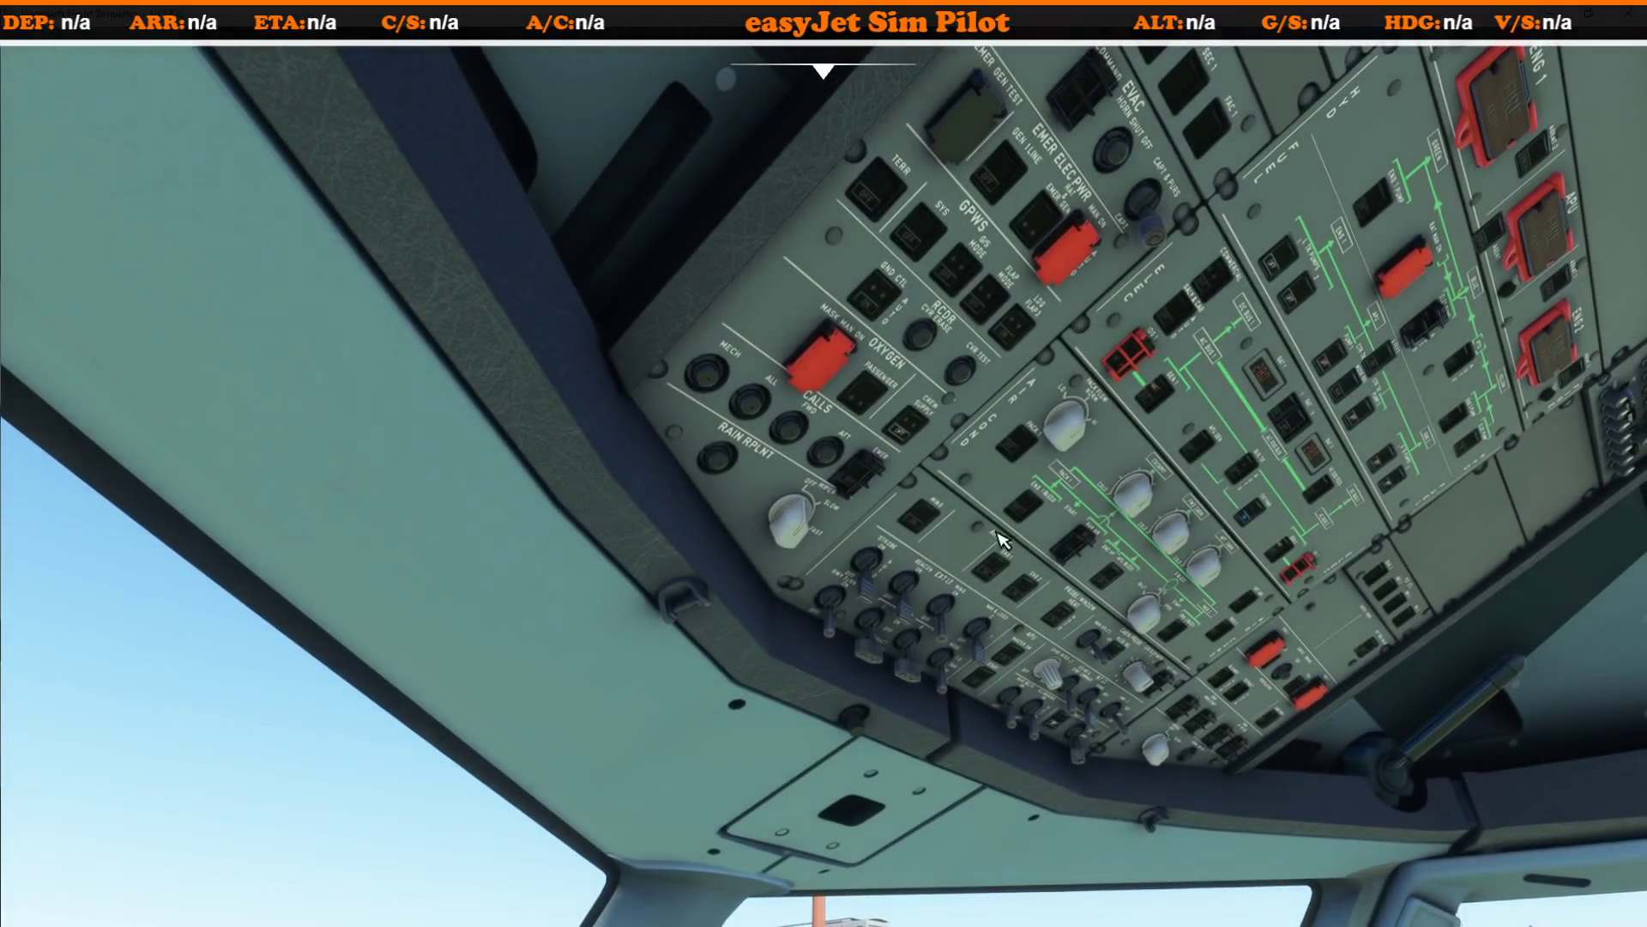
pyautogui.hotkey('alt', '1')
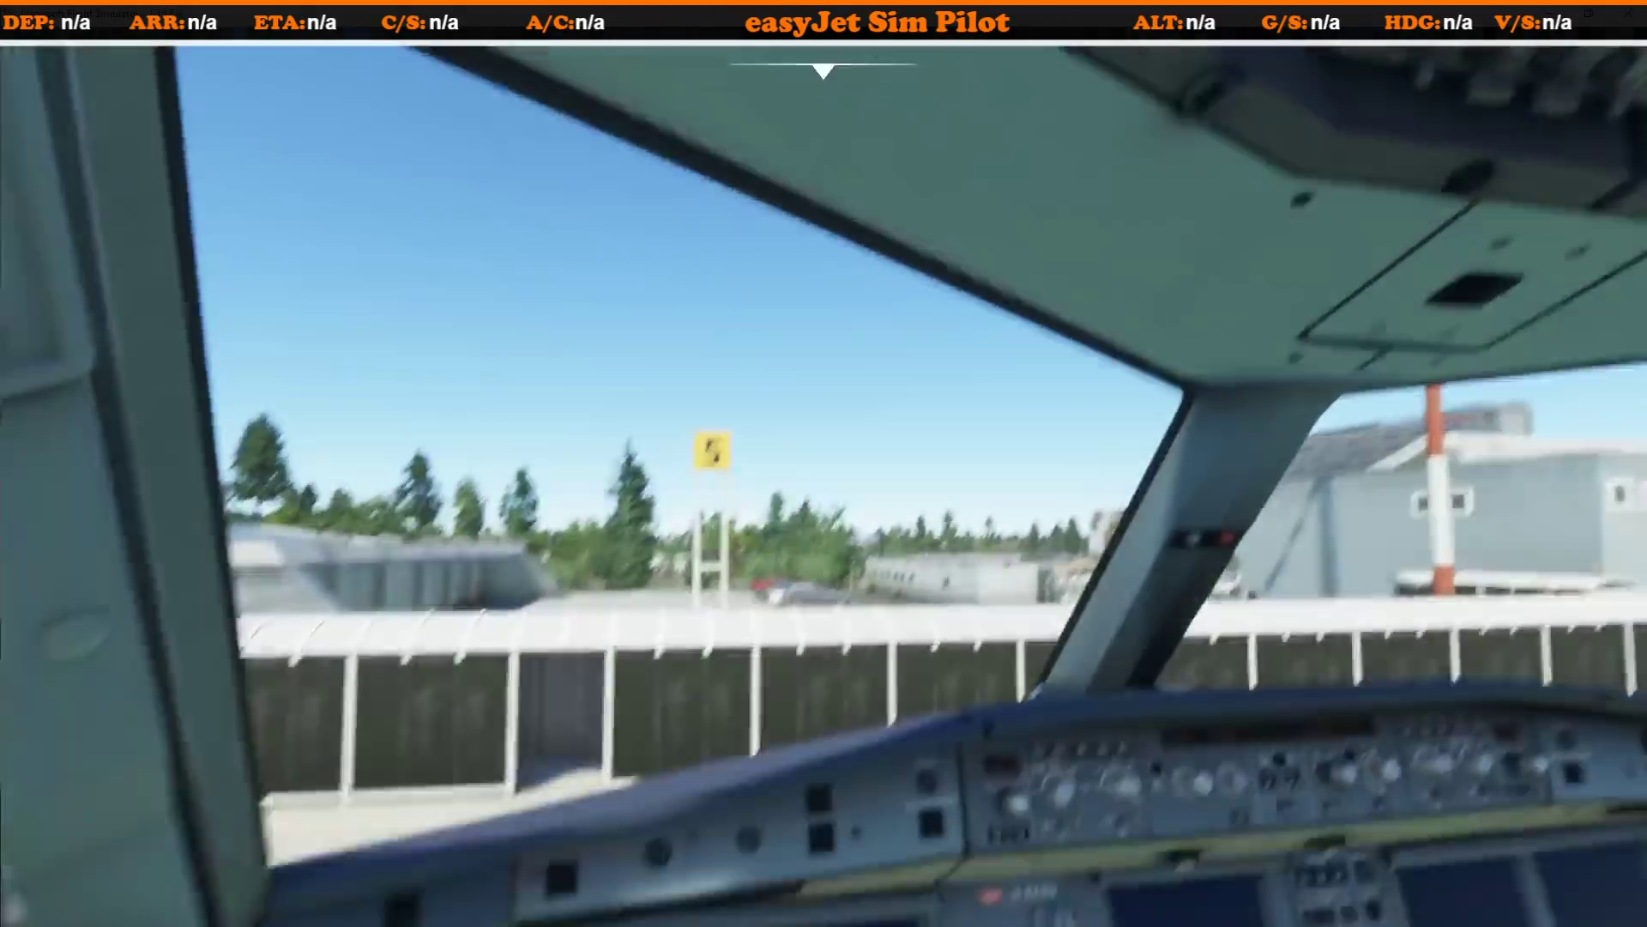
pyautogui.hotkey('alt', '2')
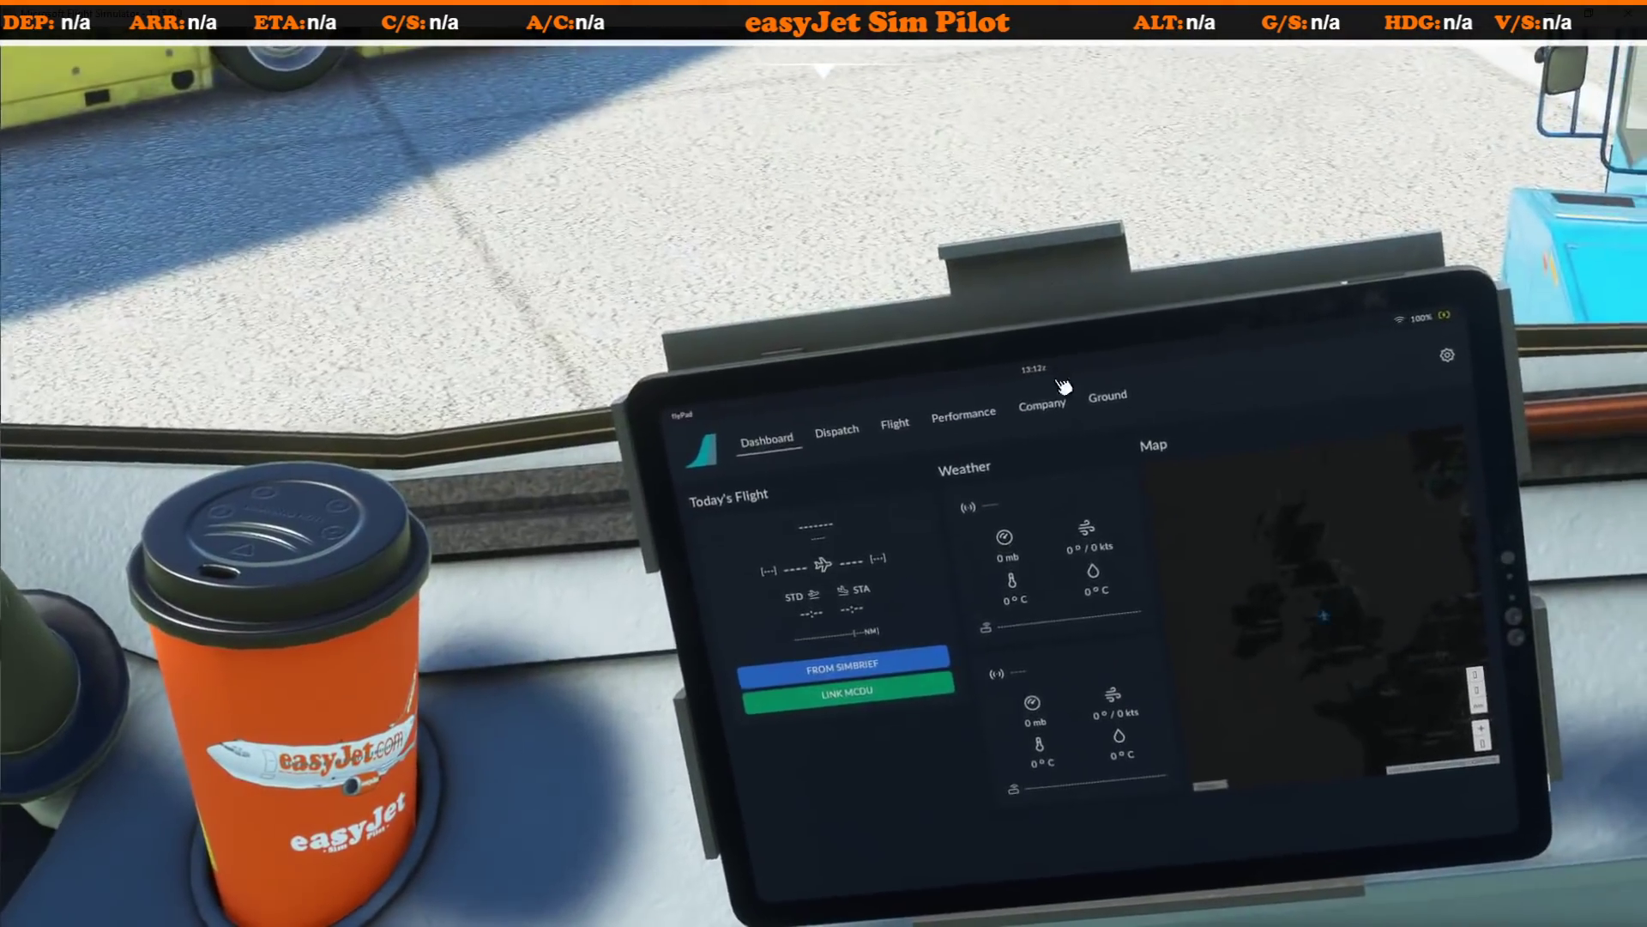
pyautogui.click(1041, 413)
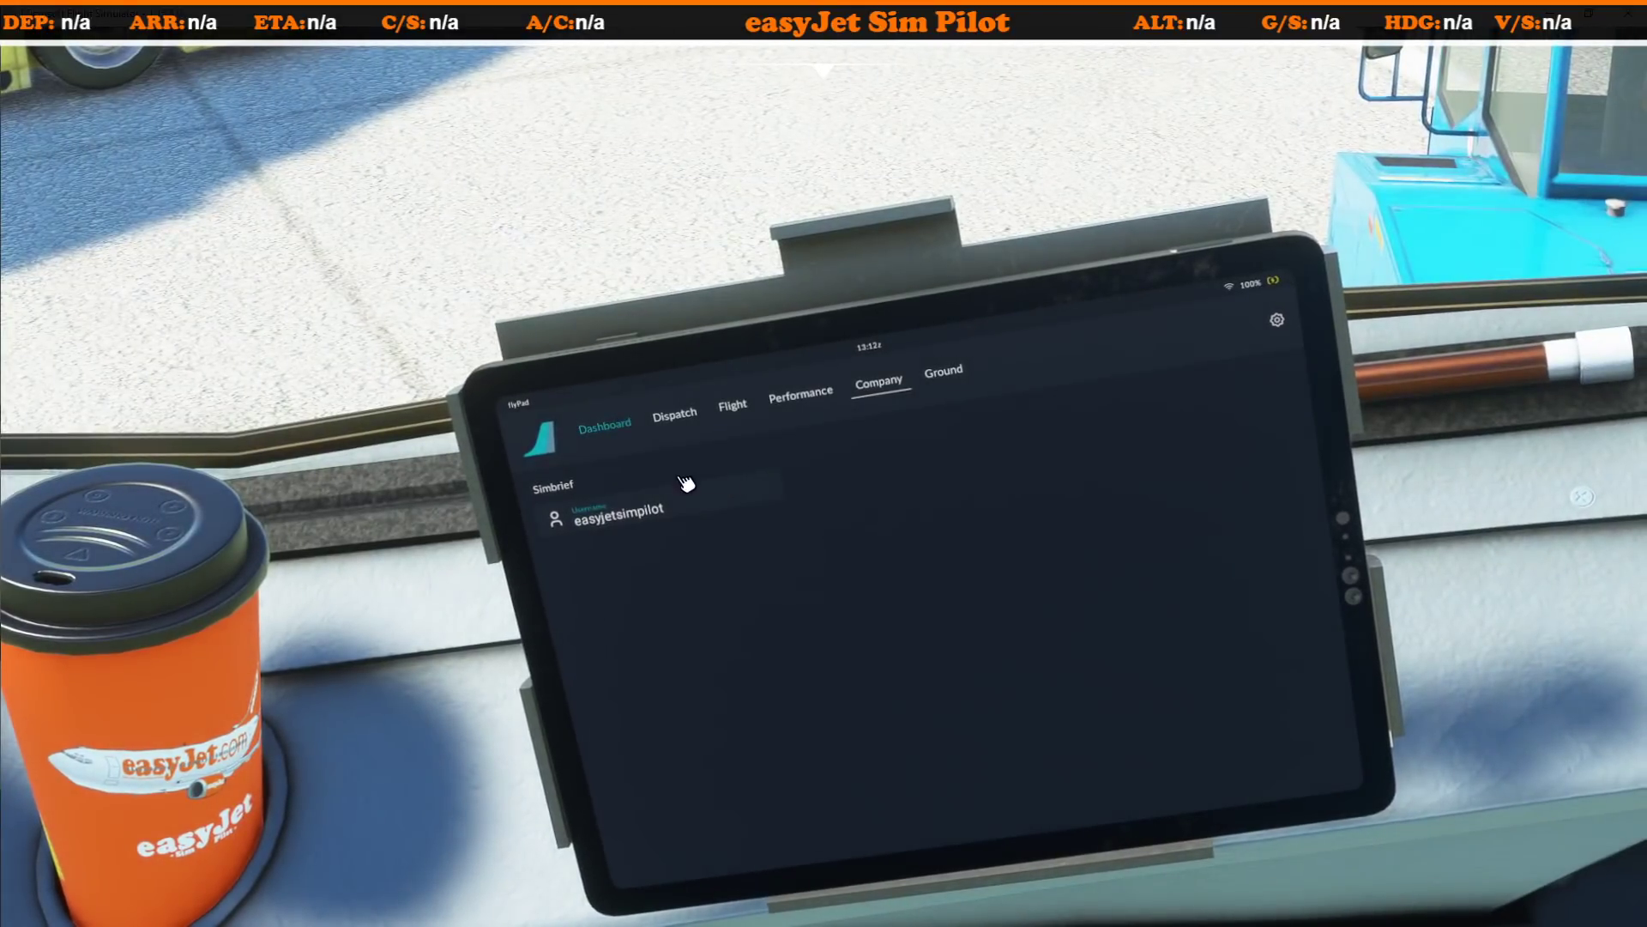
# Step: Import flight U2320 EGGW–EHAM from SimBrief and show the Dispatch overview
pyautogui.click(624, 428)
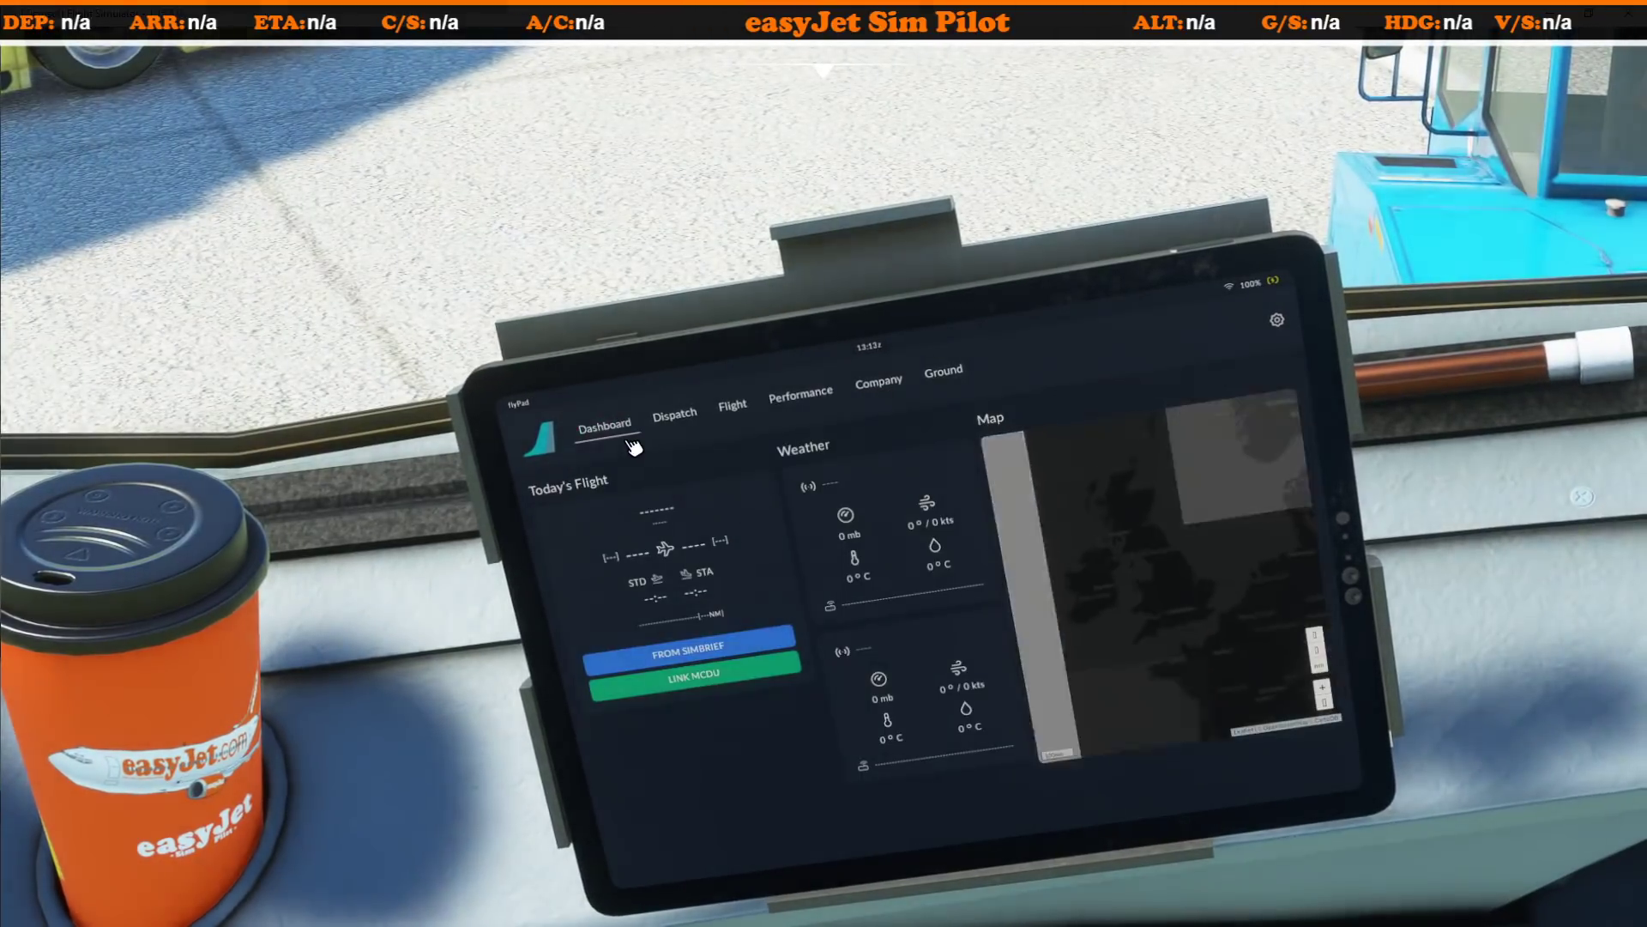
pyautogui.click(697, 652)
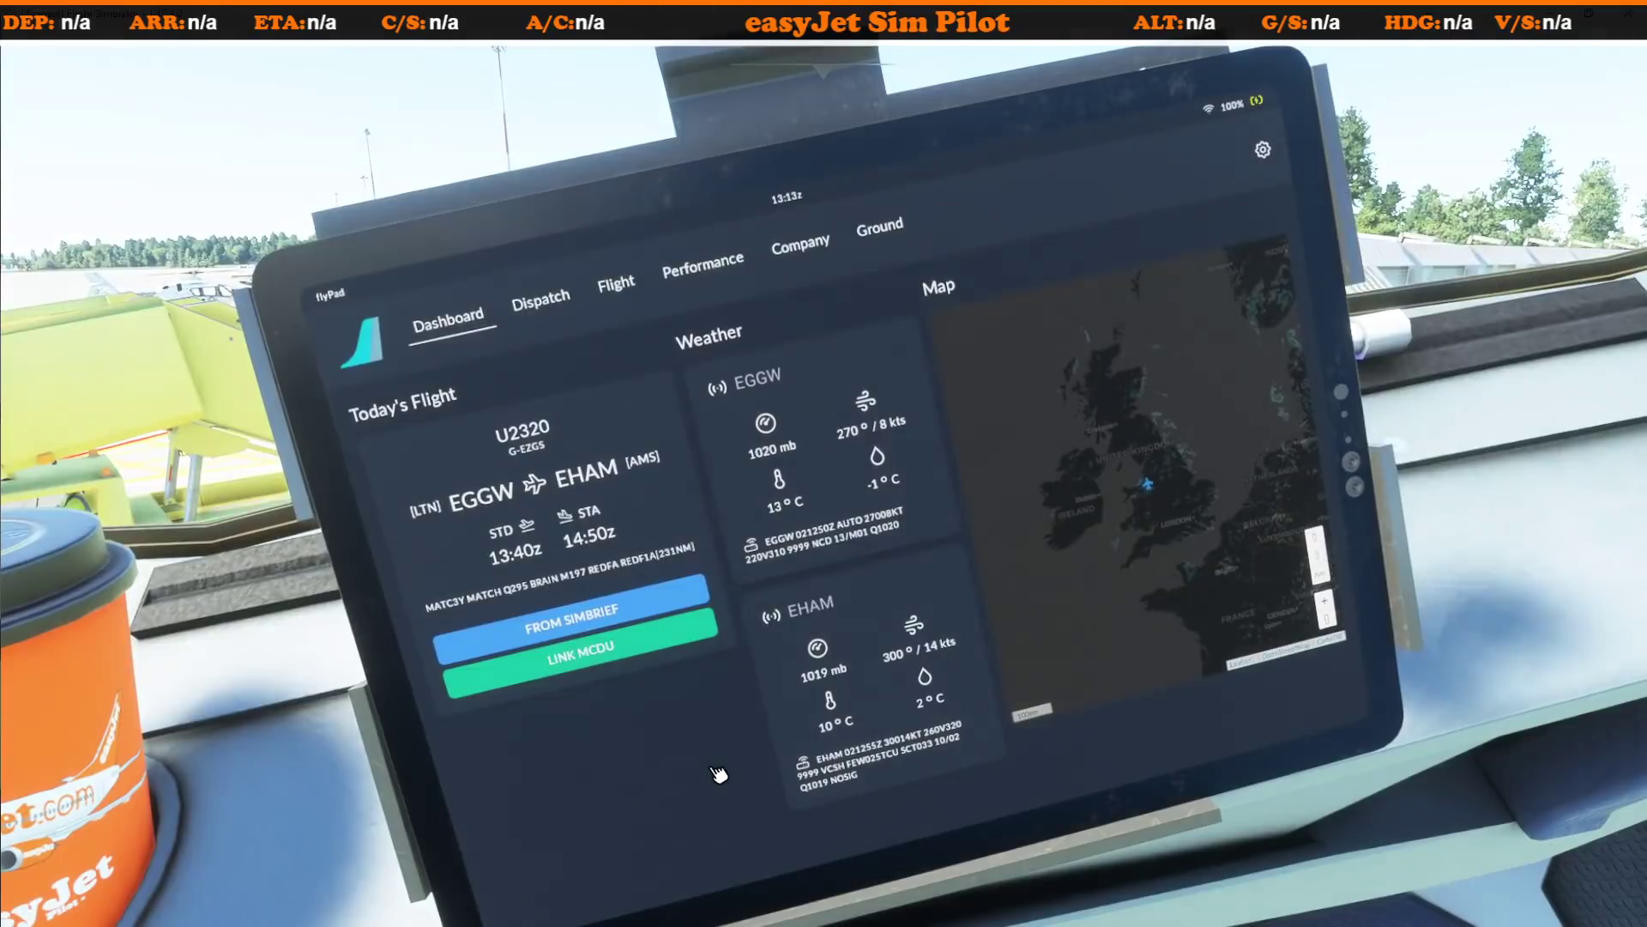
pyautogui.click(539, 311)
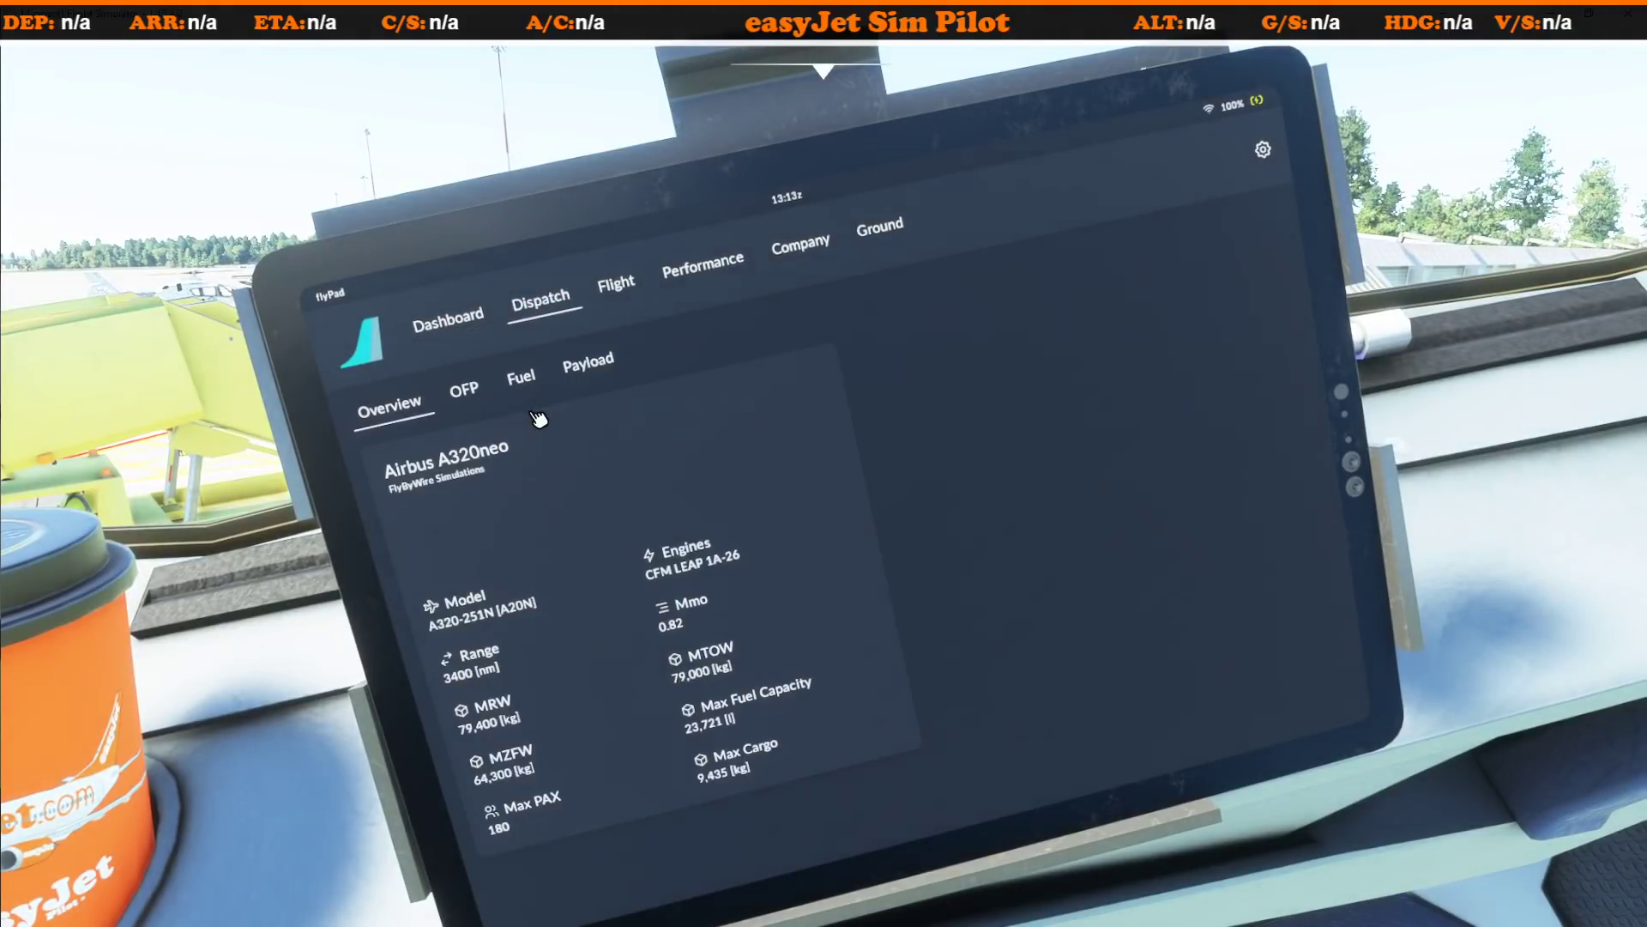
# Step: Show the OFP in enlarged text and scroll to the fuel section showing block fuel 4201
pyautogui.click(472, 391)
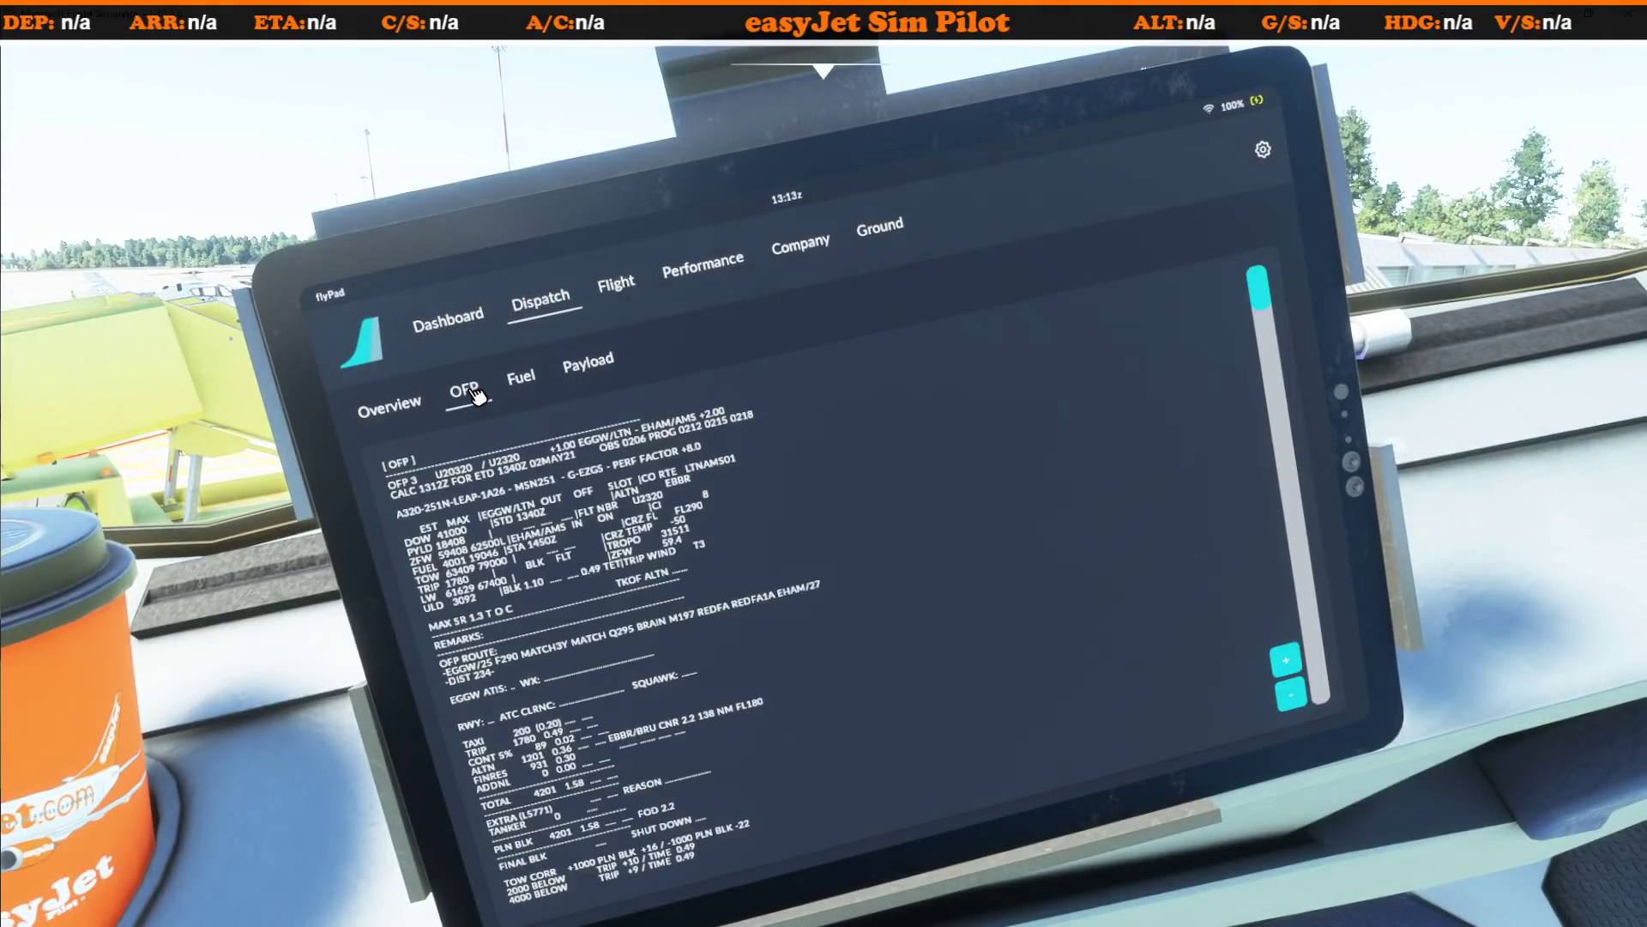
pyautogui.click(1286, 662)
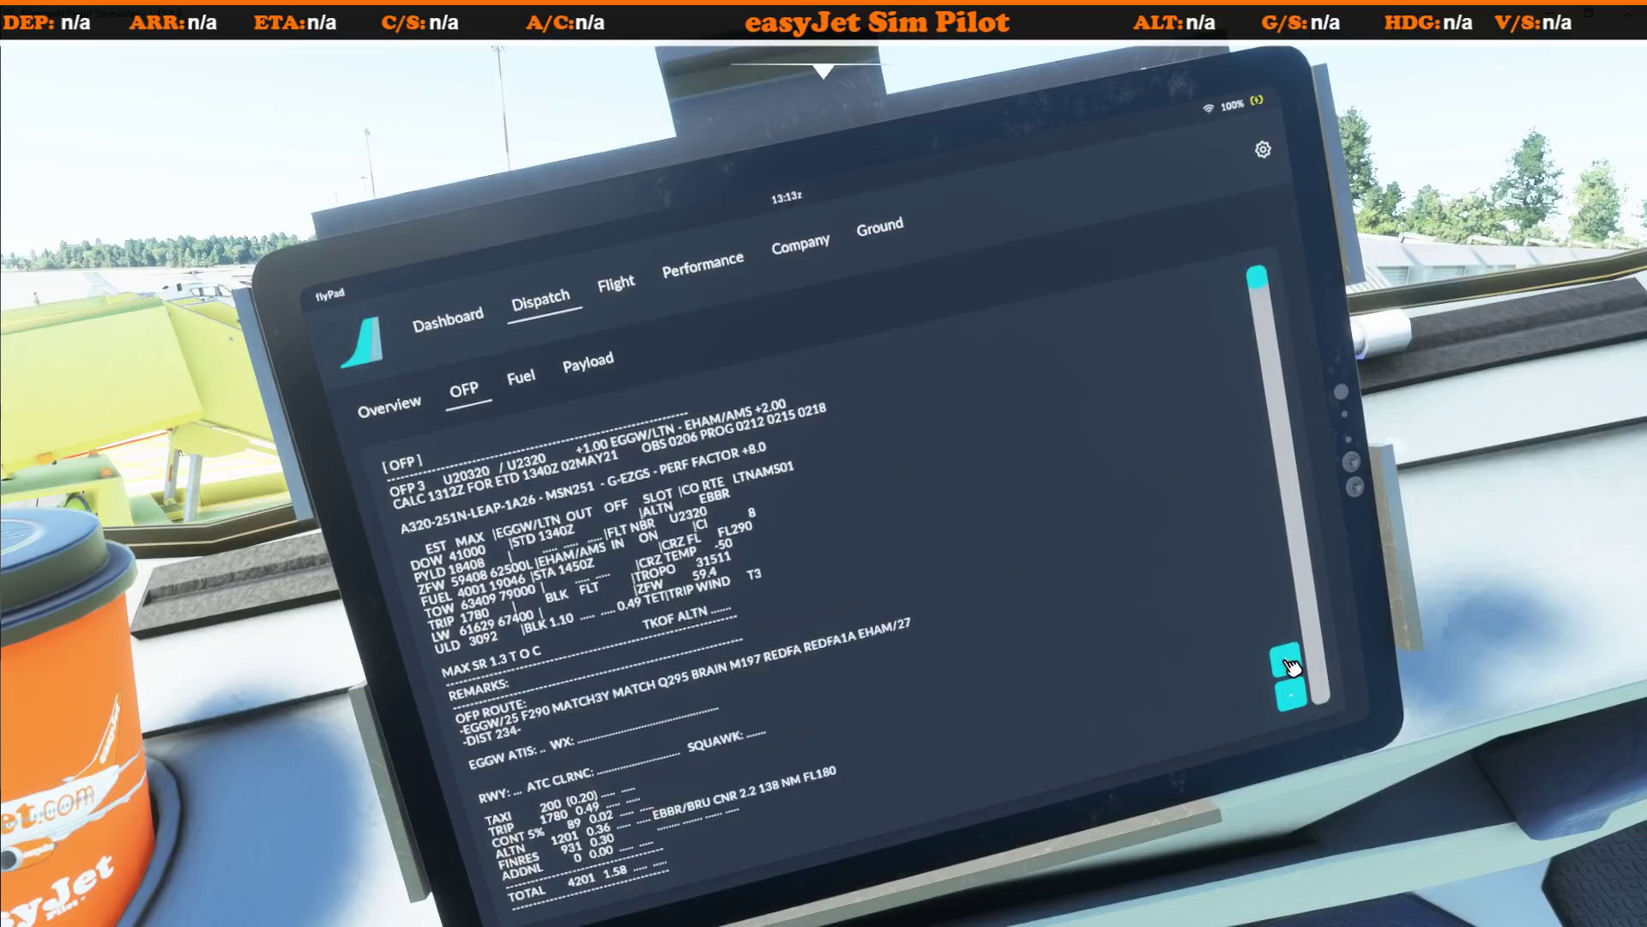
pyautogui.scroll(-5, 1287, 666)
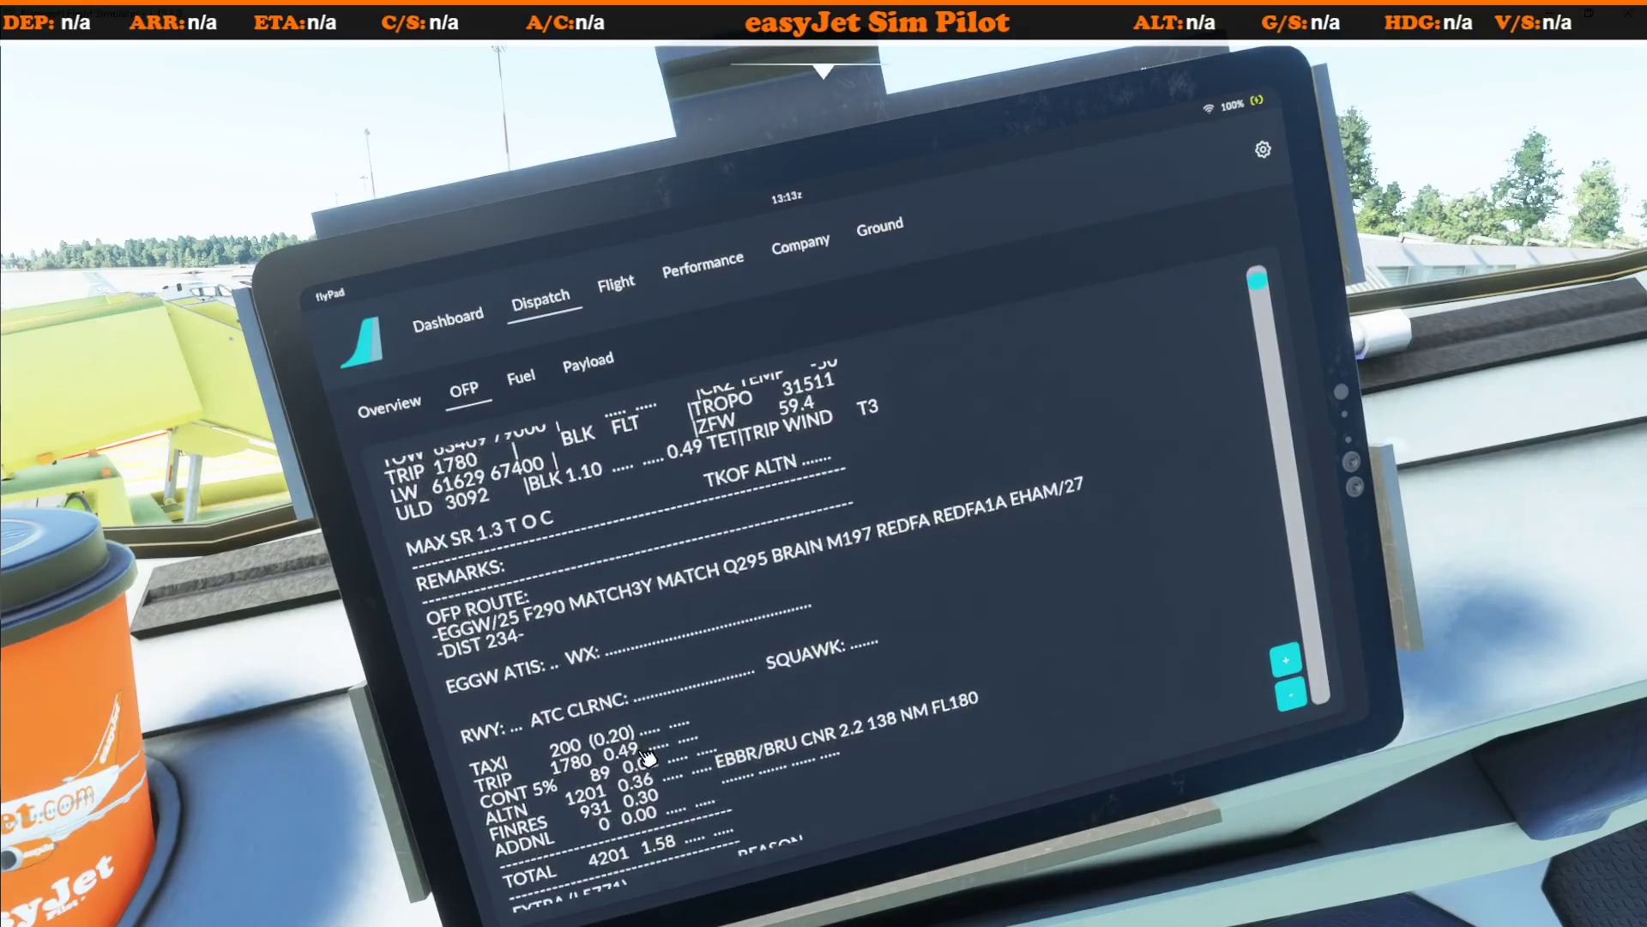
pyautogui.scroll(-4, 558, 583)
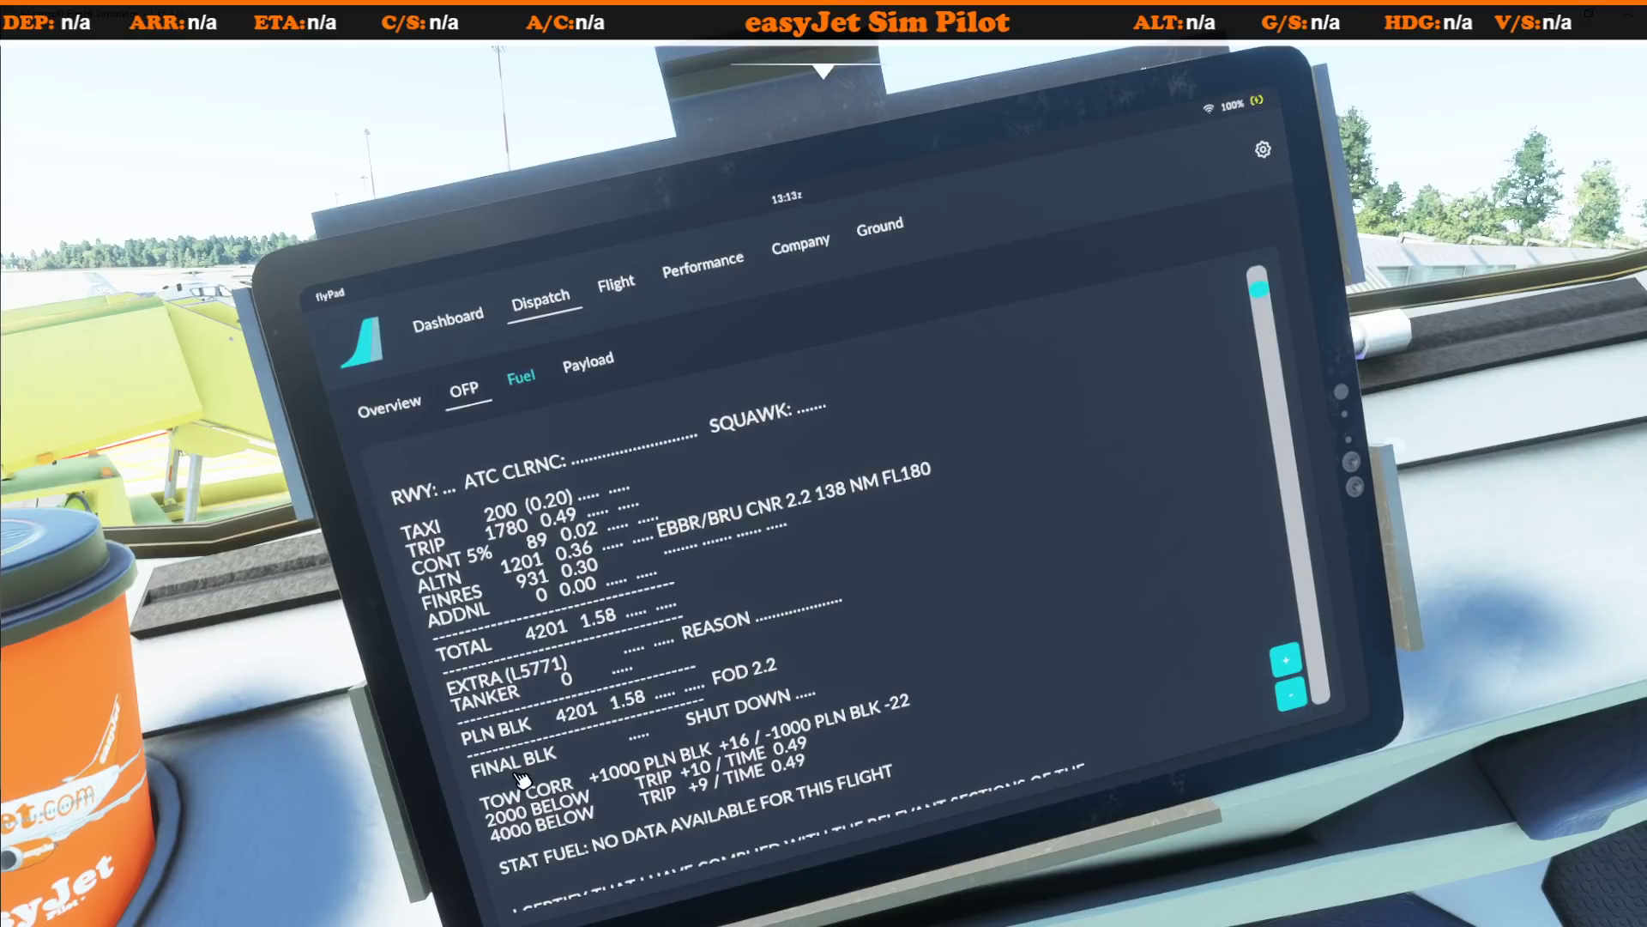
# Step: Lower the refuel target to 4365 KG on the flyPad Fuel page and start refuelling
pyautogui.click(534, 380)
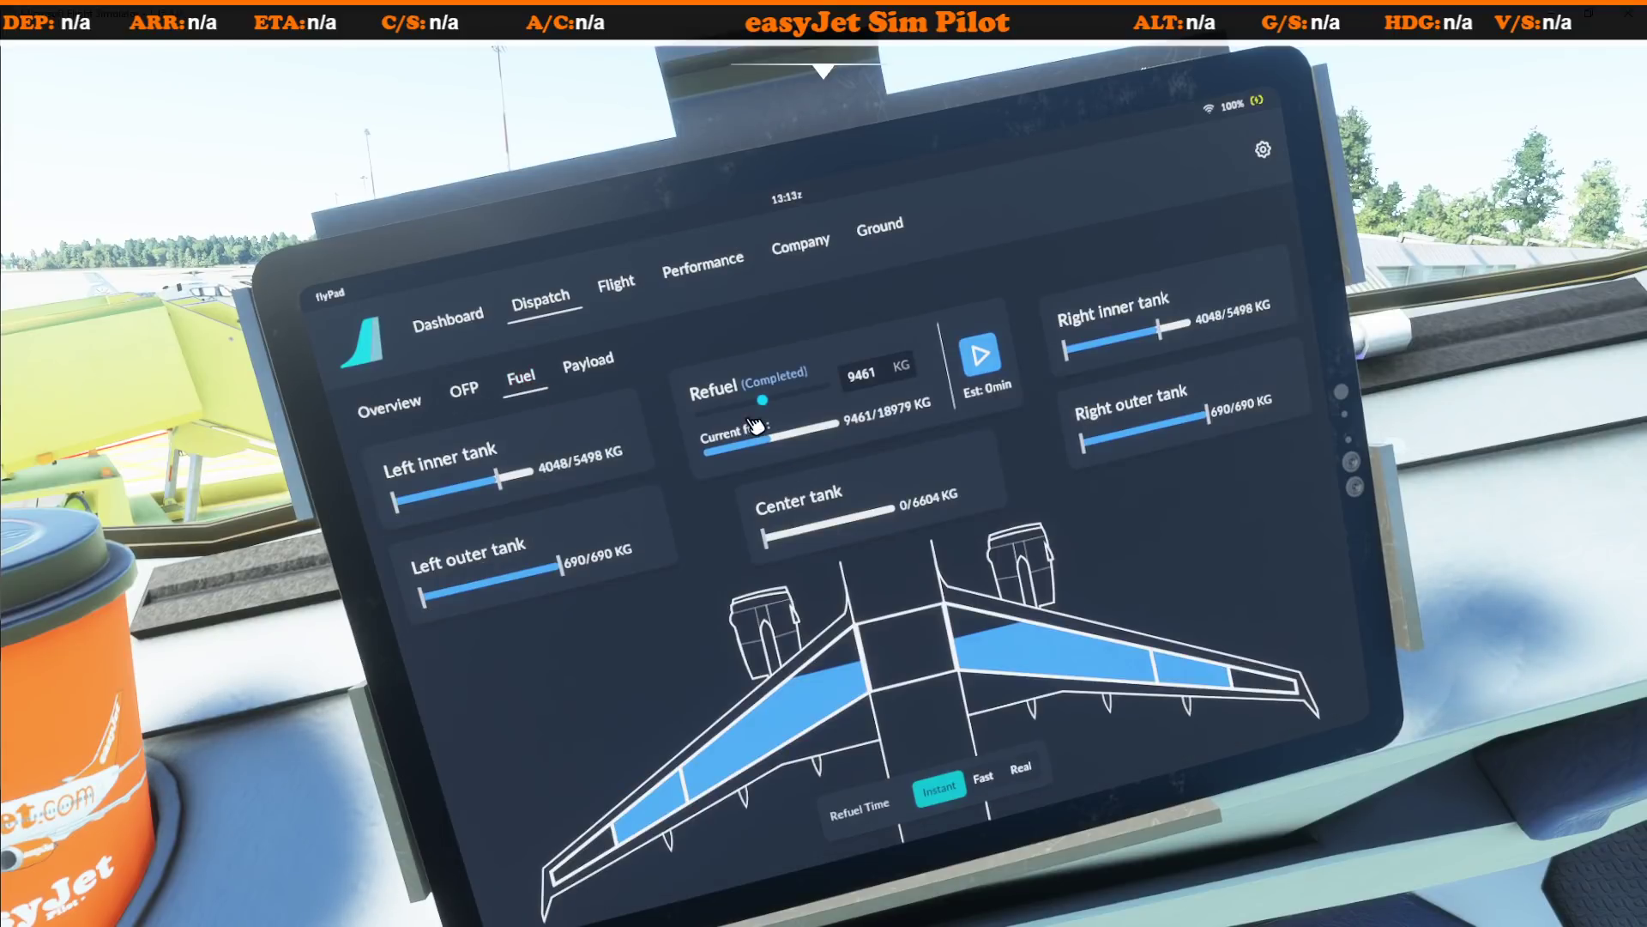
pyautogui.moveTo(766, 405); pyautogui.dragTo(738, 415)
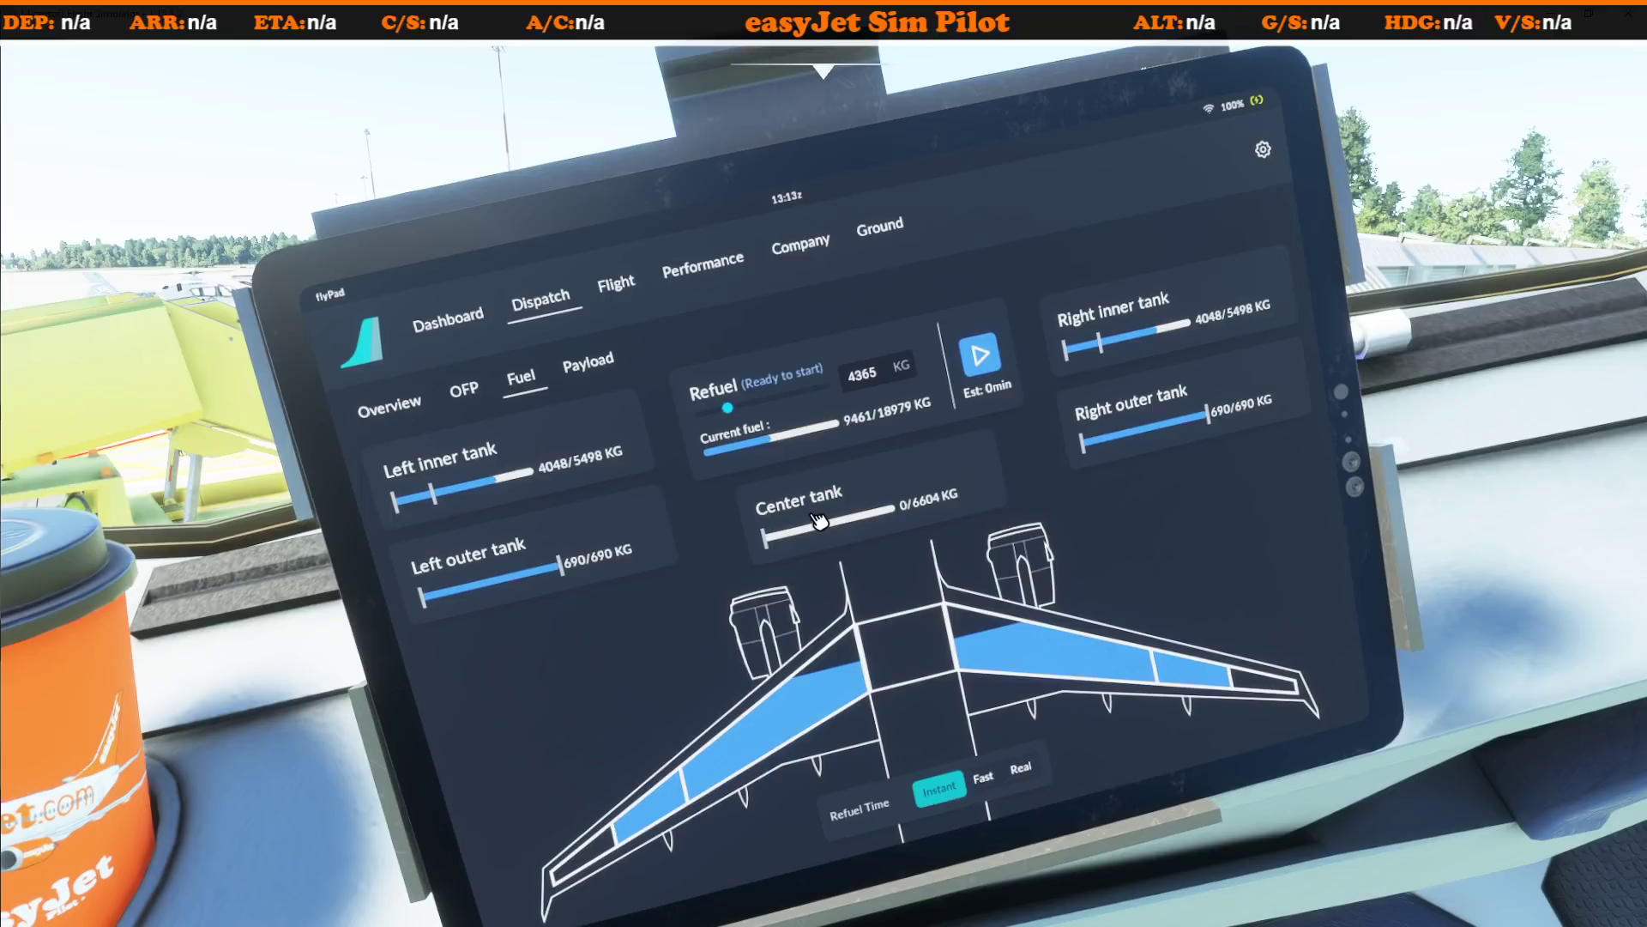
pyautogui.click(982, 364)
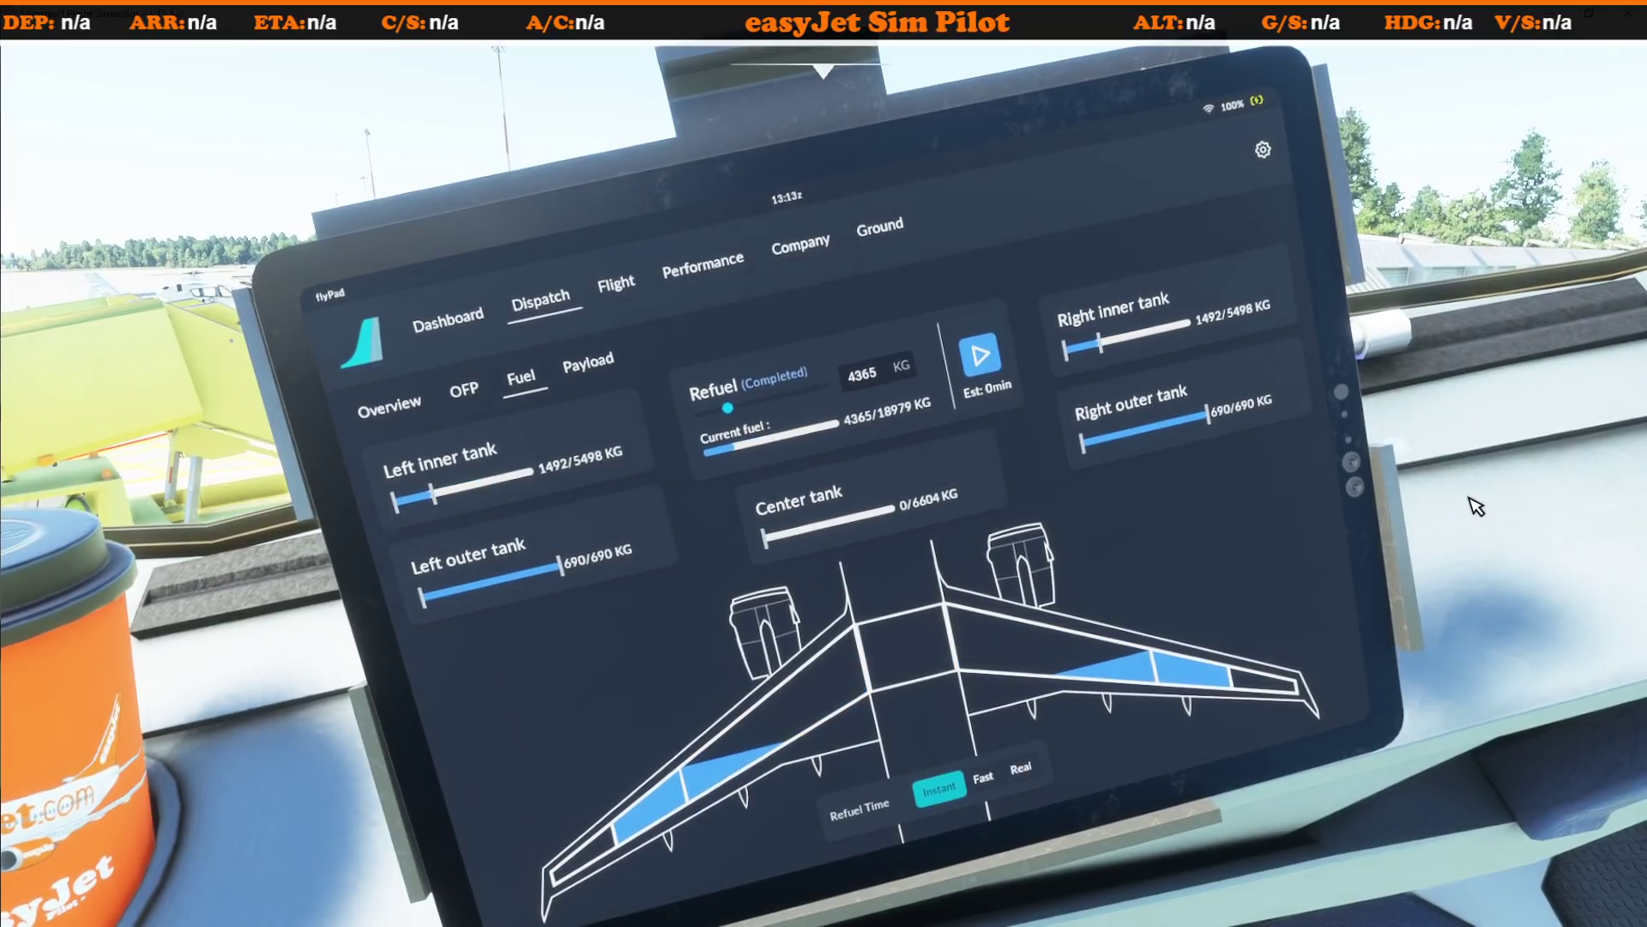
pyautogui.hotkey('alt', '1')
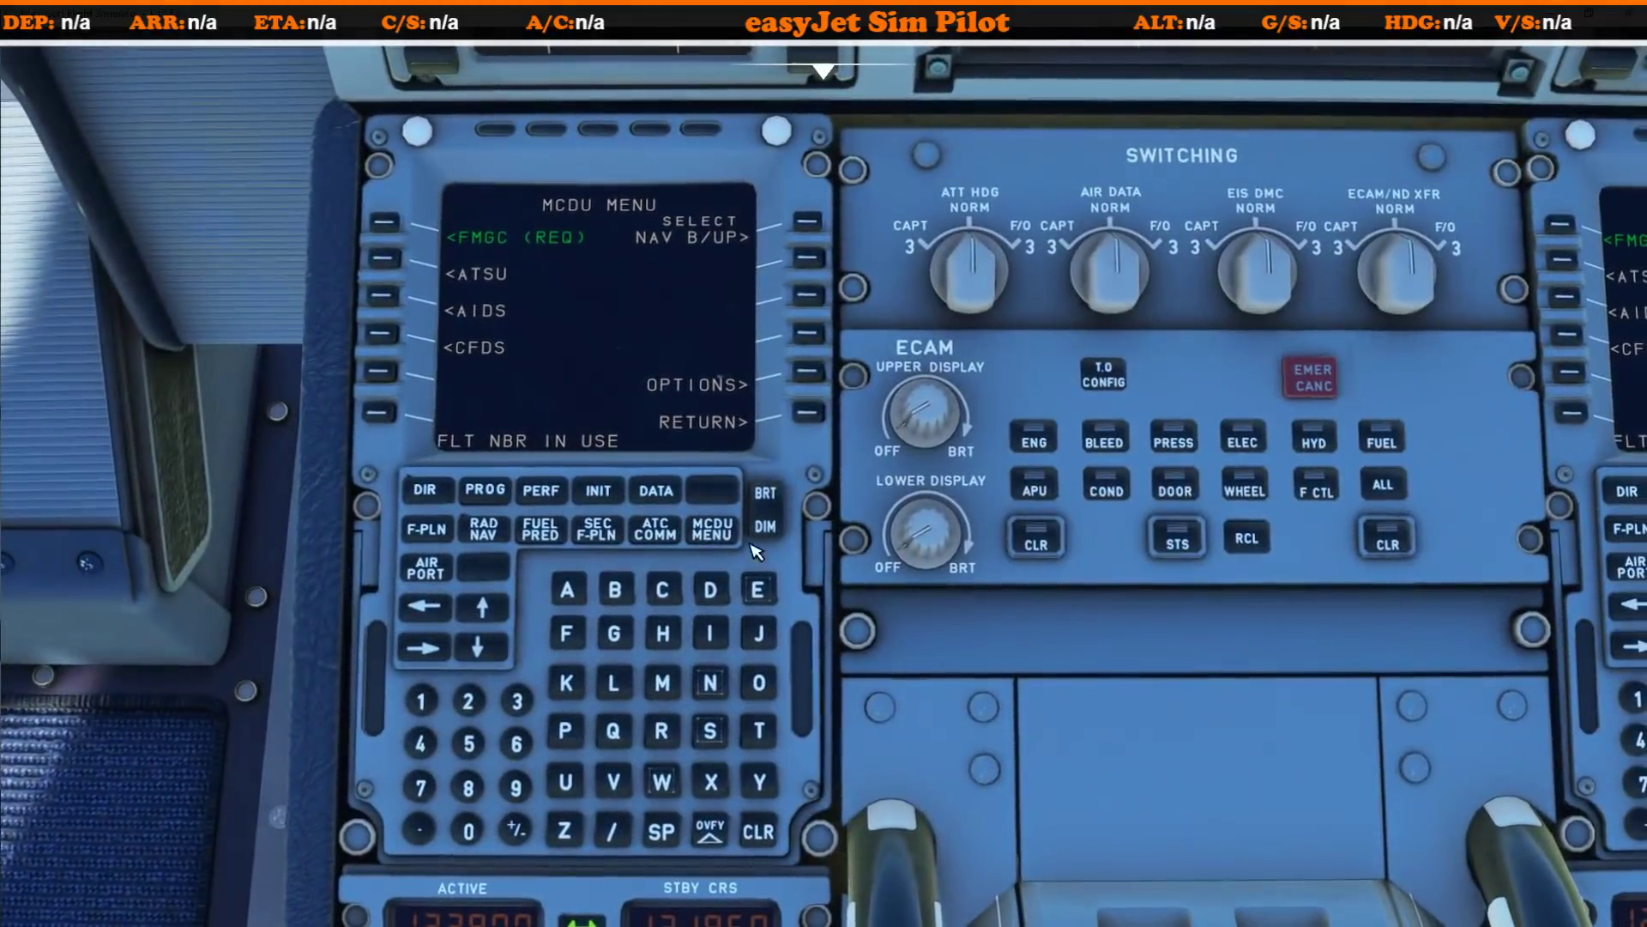
# Step: Clear the MCDU messages and review the AOC INIT/PRES page through ATSU
pyautogui.click(766, 830)
pyautogui.click(766, 830)
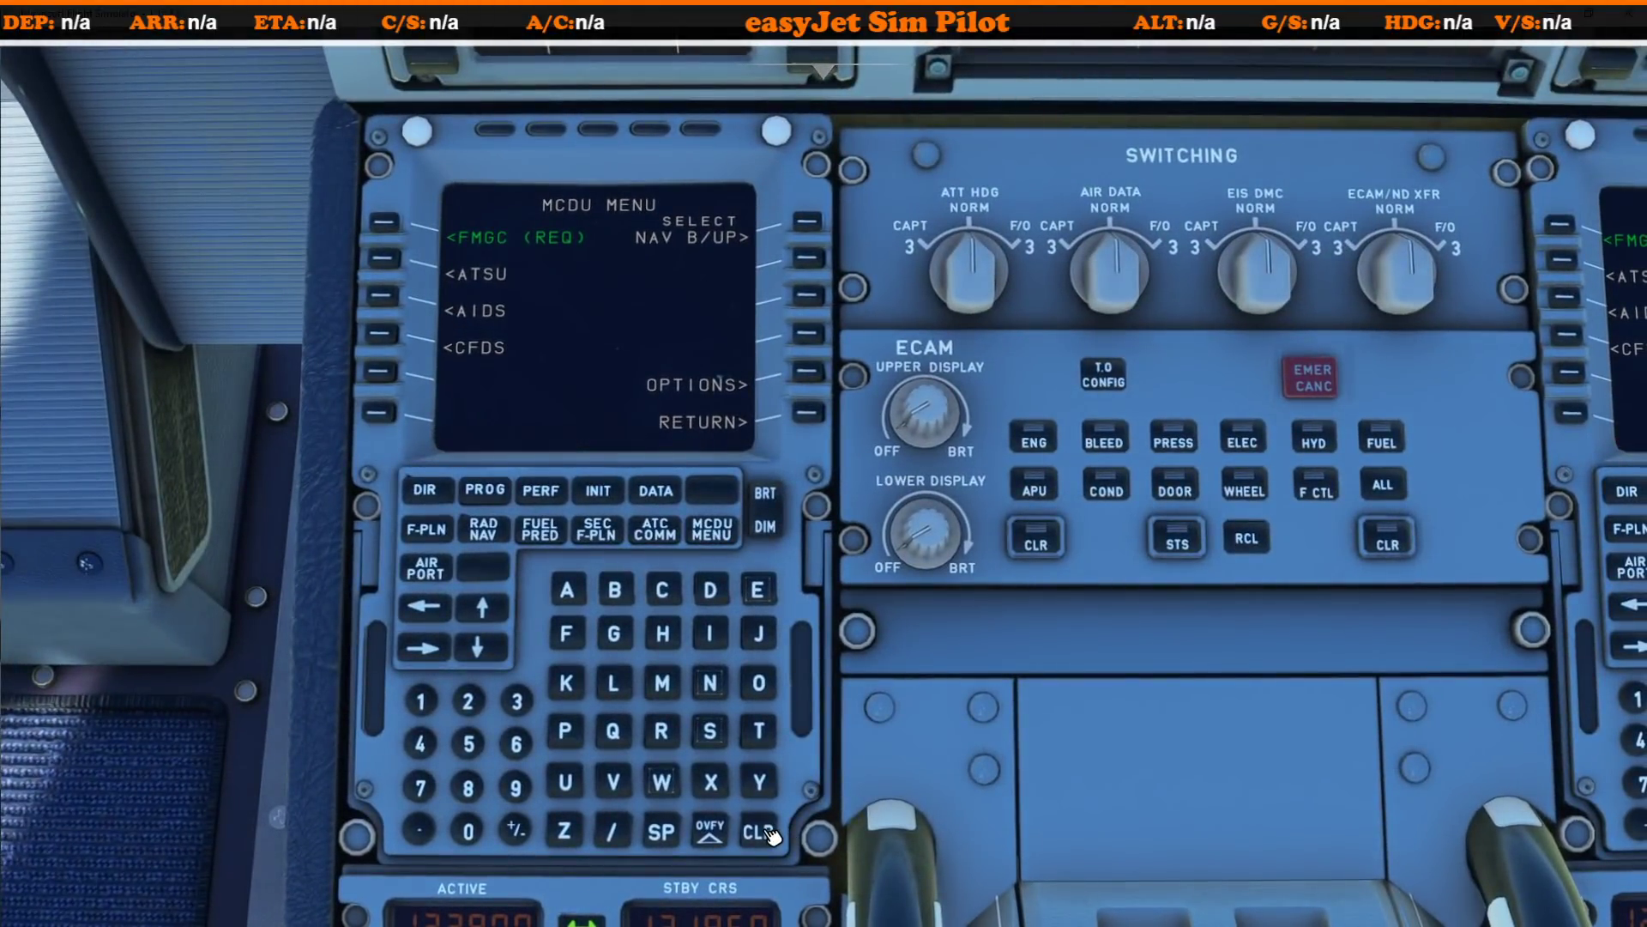
pyautogui.click(386, 259)
pyautogui.click(808, 258)
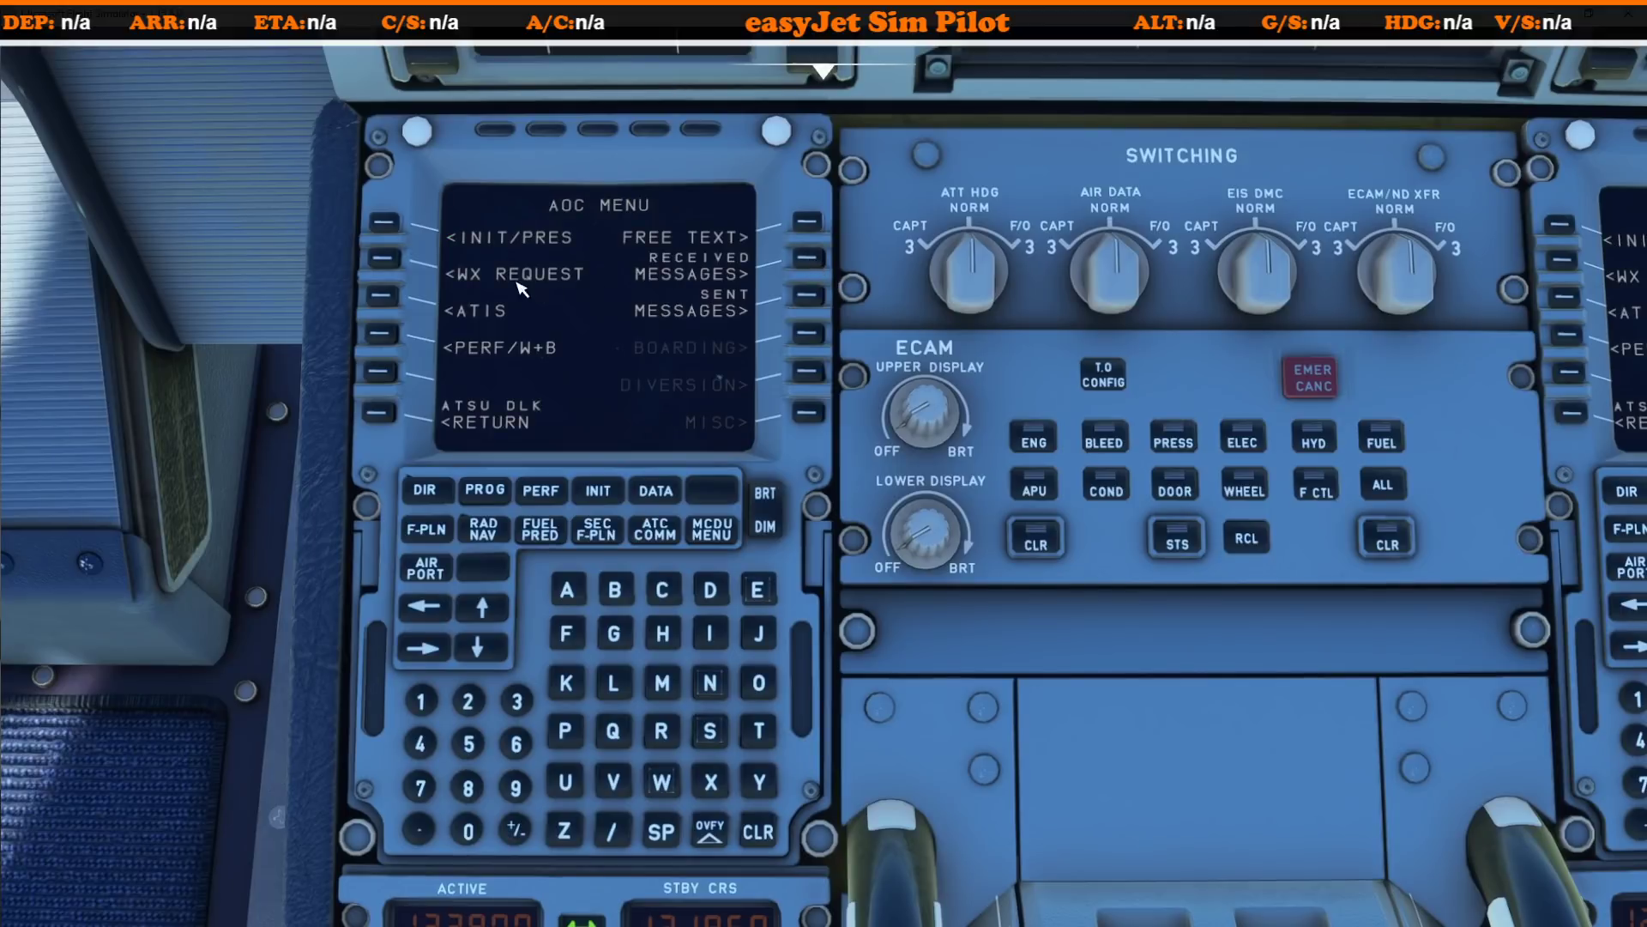
pyautogui.click(384, 223)
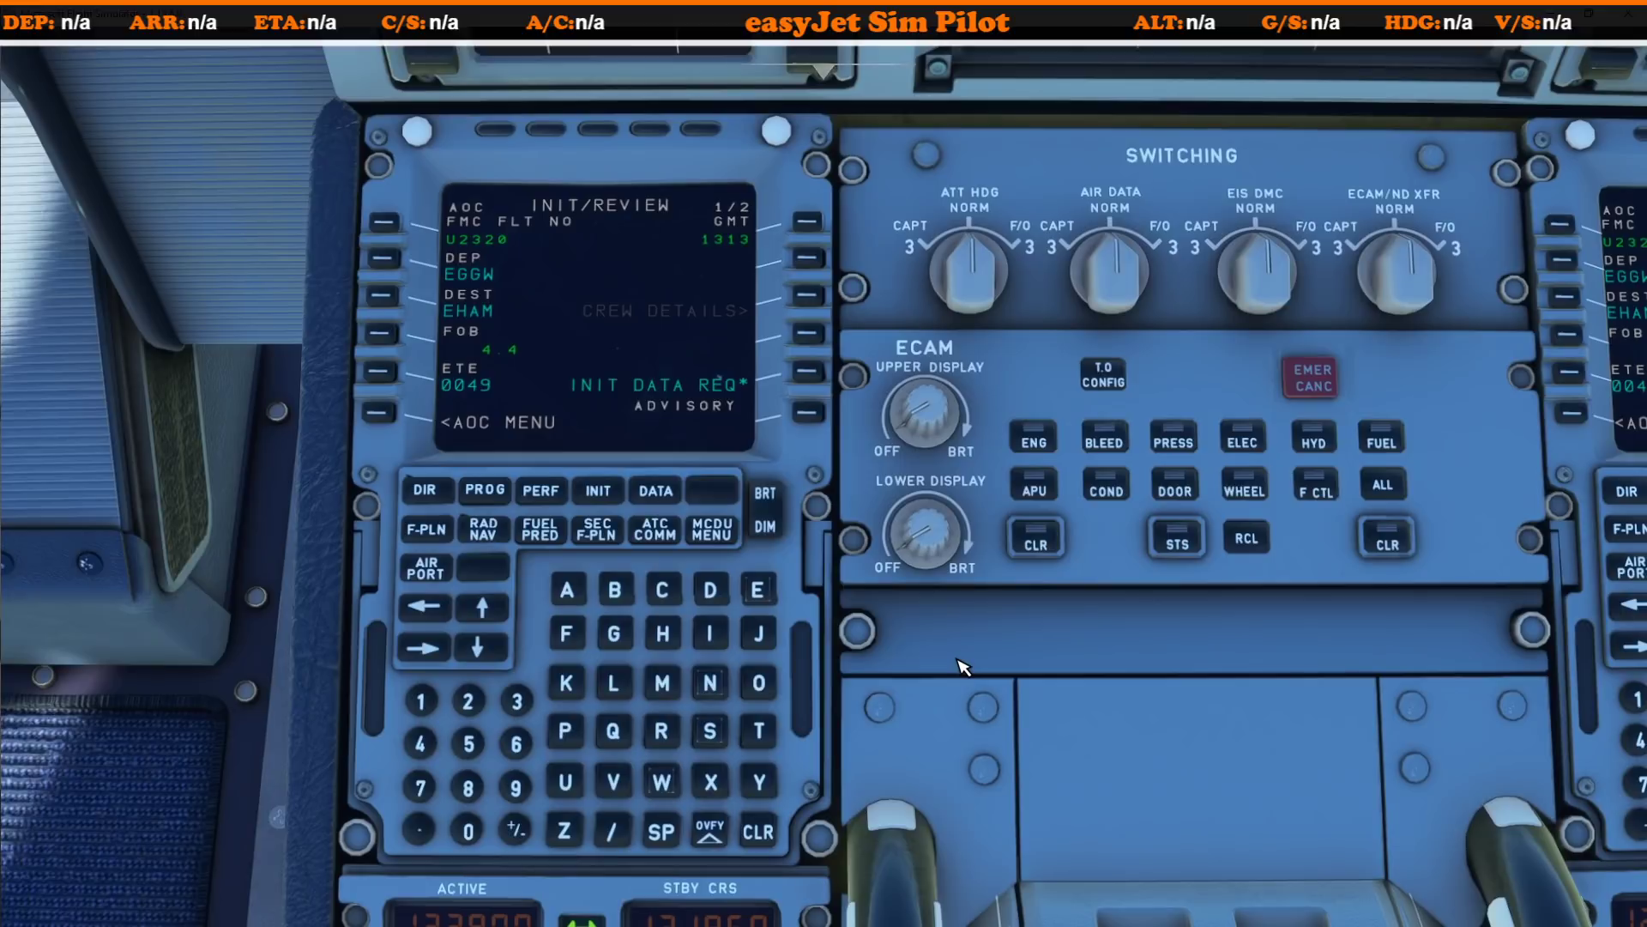
# Step: Show AOC PERF/W+B page 2/2: payload 18408, ZFW 59.4, ZFWCG 30.0
pyautogui.click(382, 413)
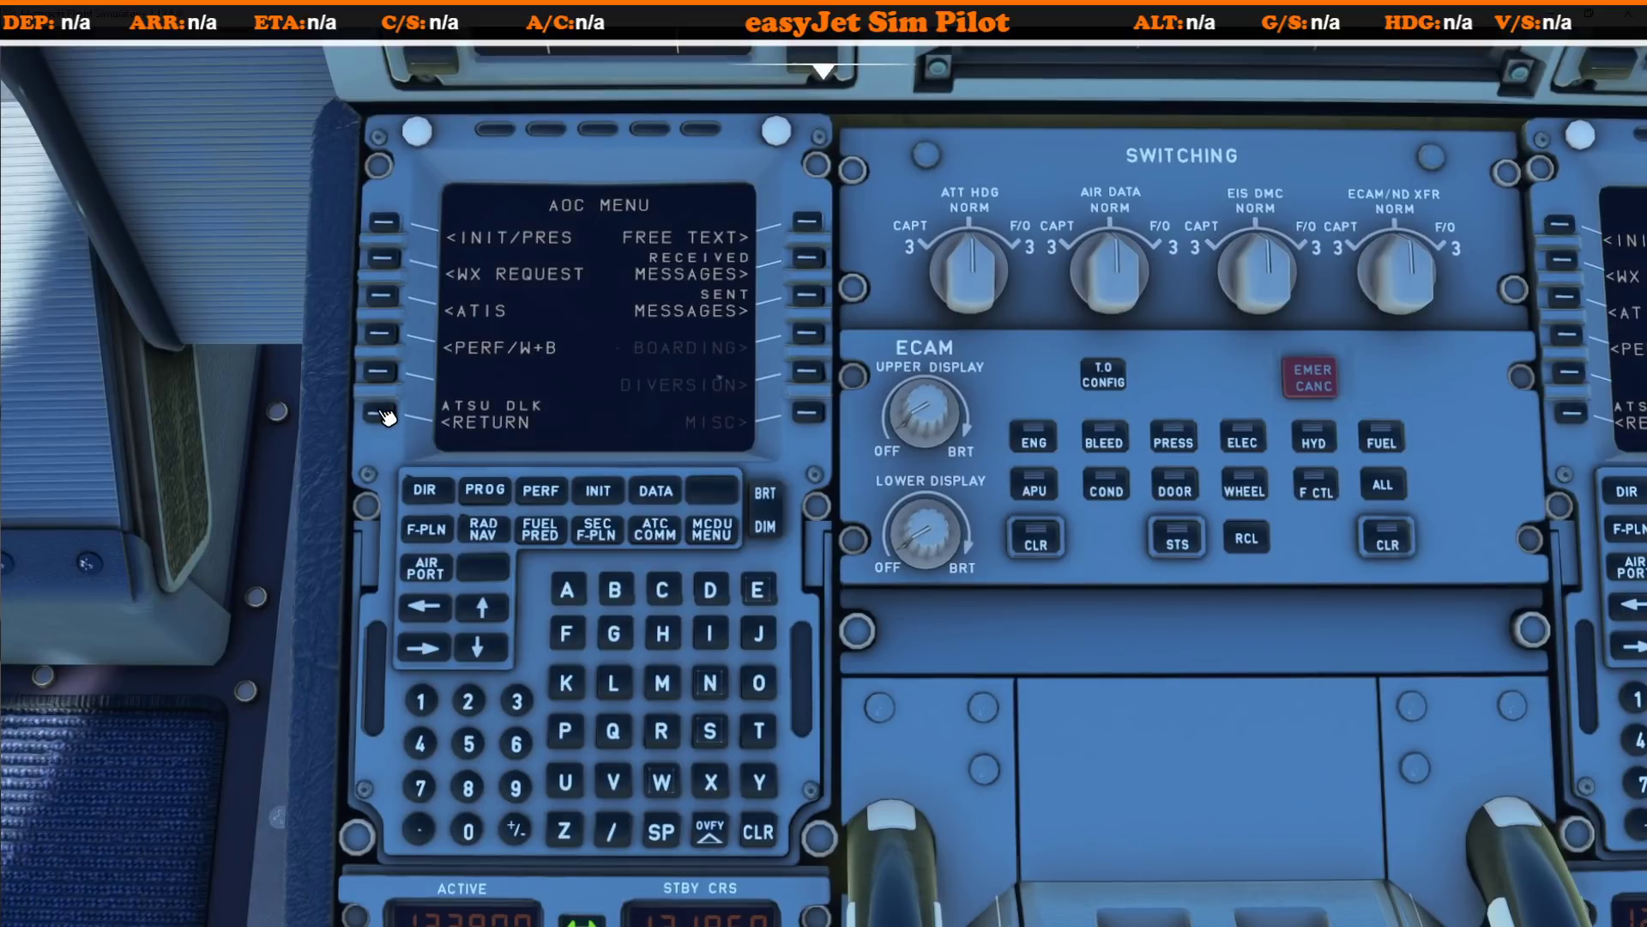
pyautogui.click(383, 333)
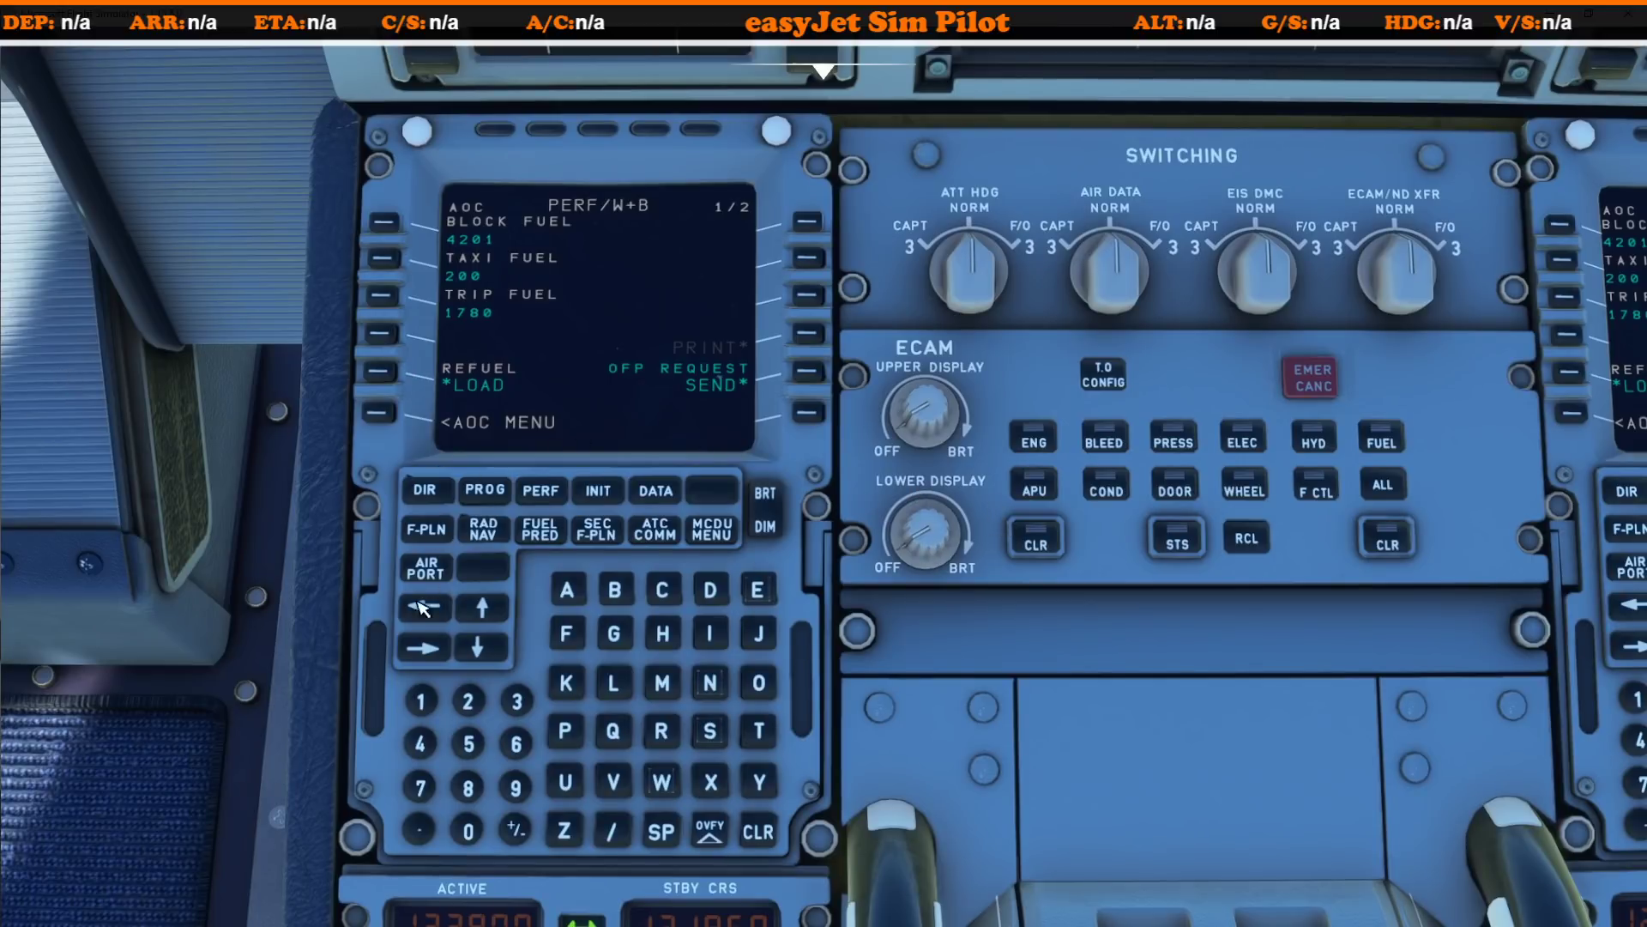
pyautogui.click(423, 650)
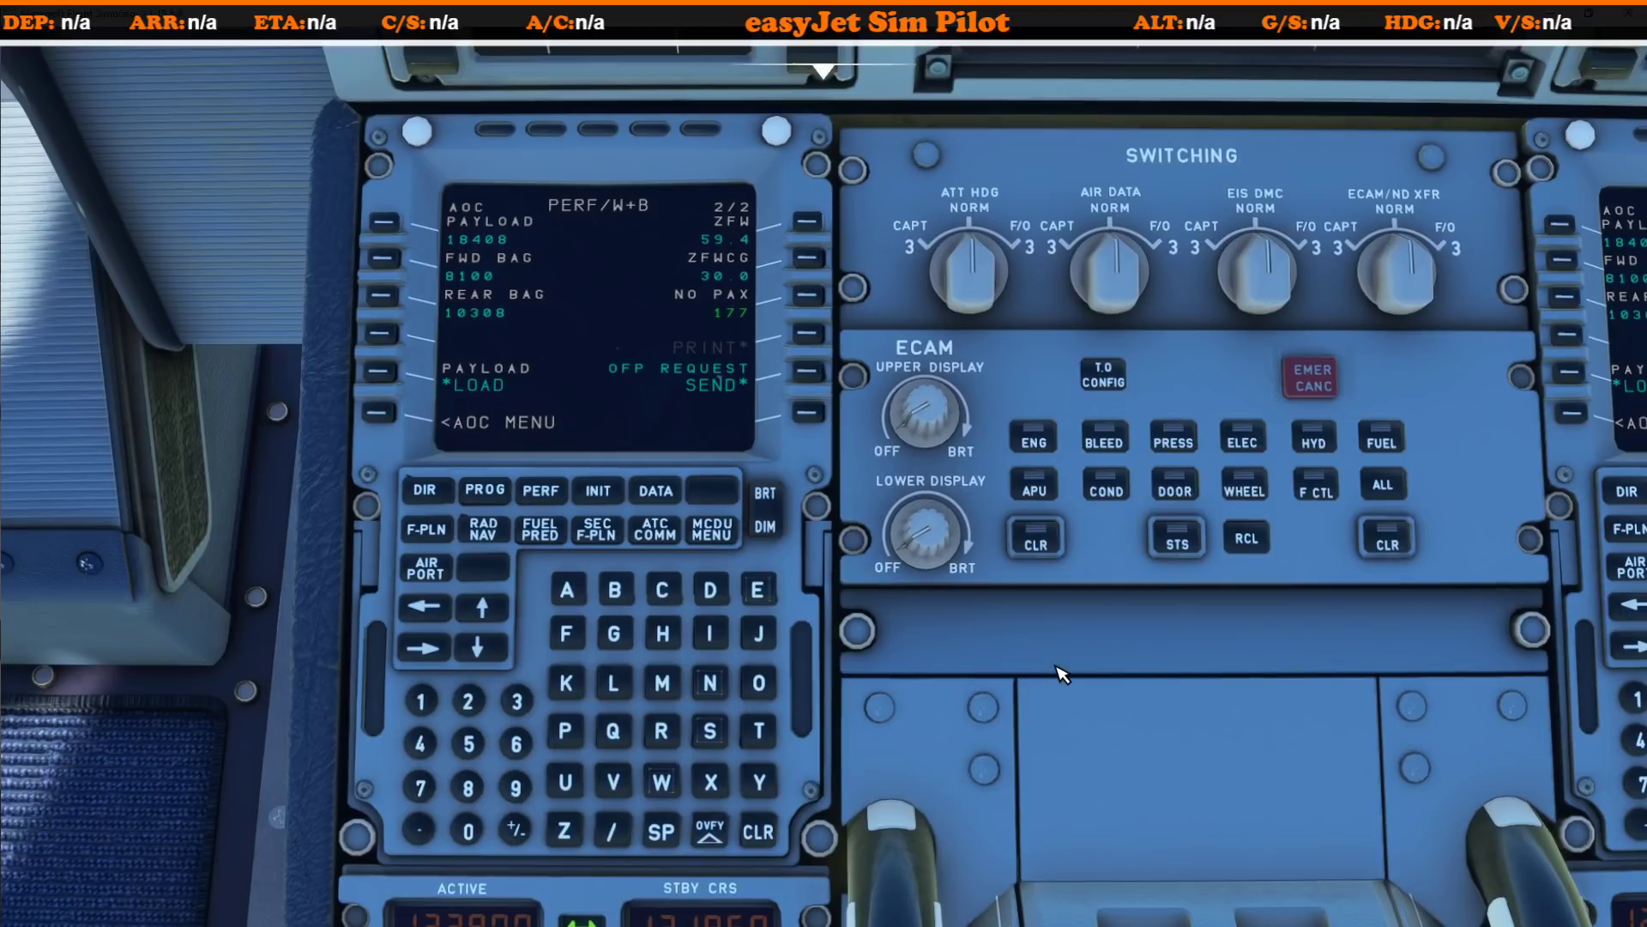
# Step: Check the doubly enlarged flyPad OFP against MCDU payload 18408 and ZFW 59.4
pyautogui.hotkey('alt', '2')
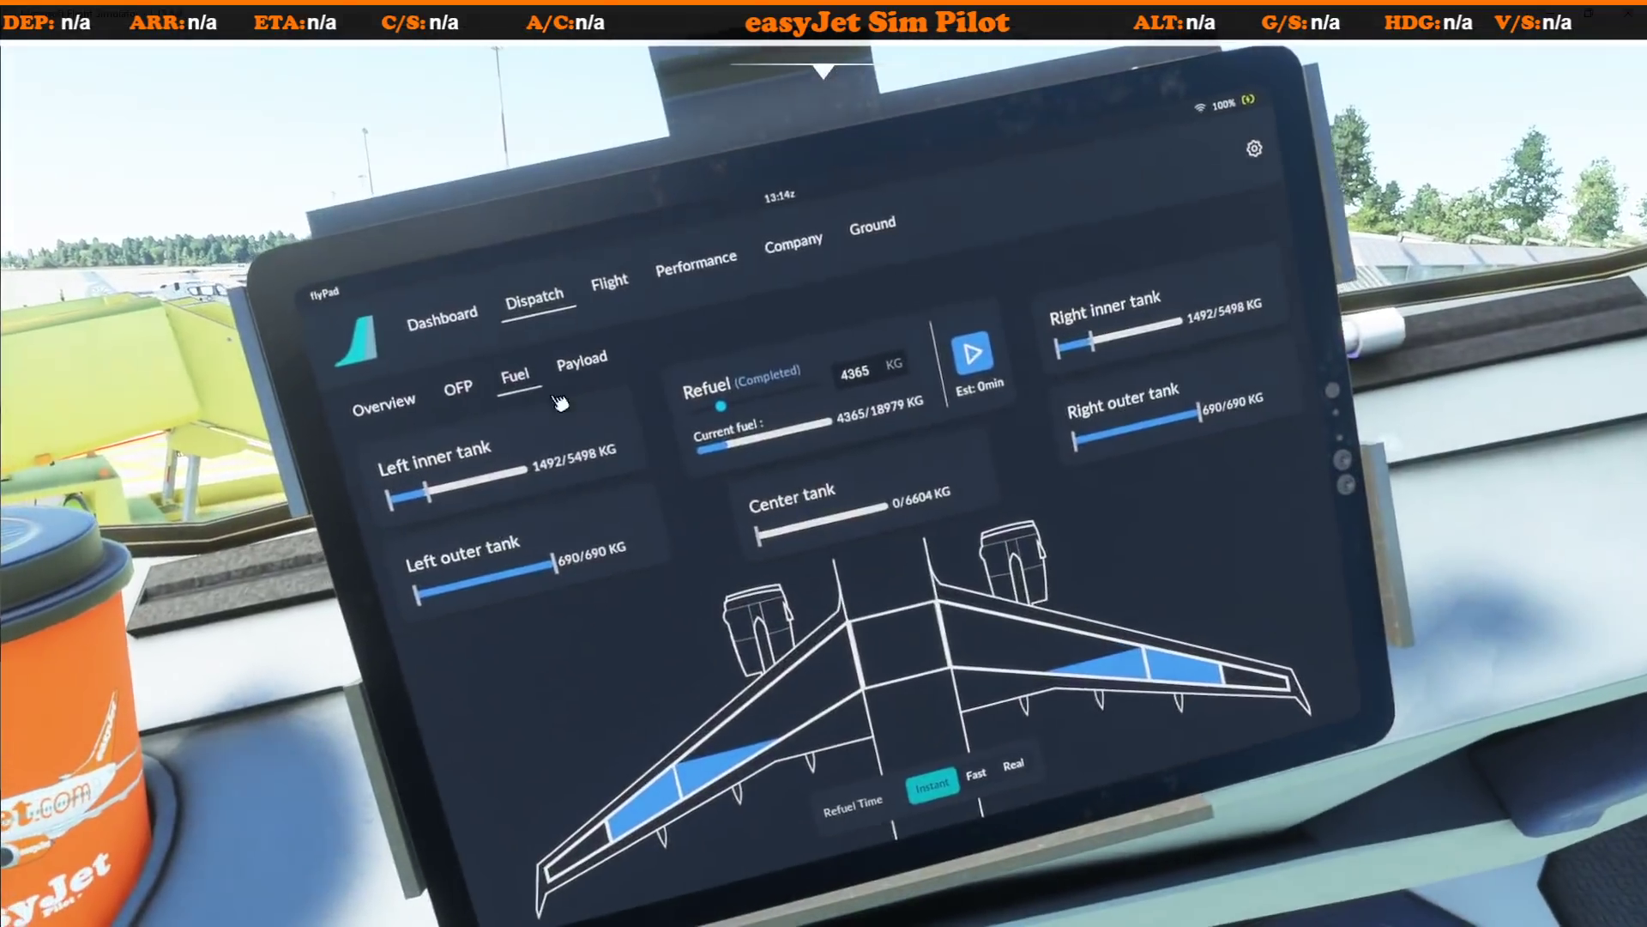
pyautogui.click(475, 388)
pyautogui.click(1286, 661)
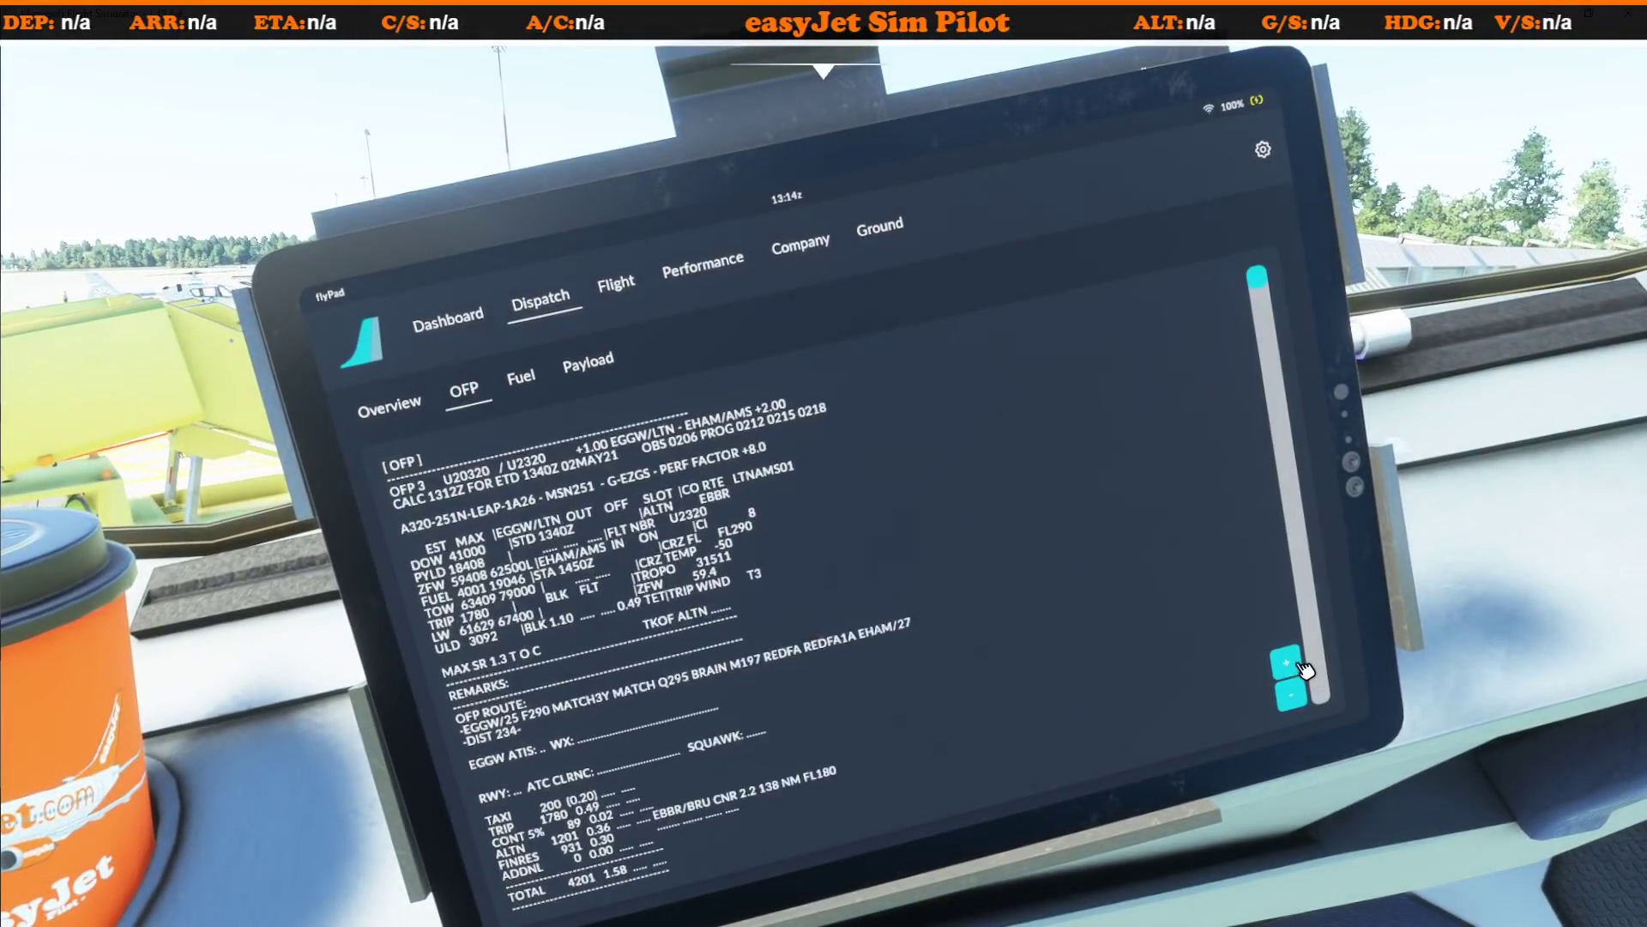
pyautogui.click(1286, 661)
pyautogui.moveTo(491, 624); pyautogui.dragTo(471, 556)
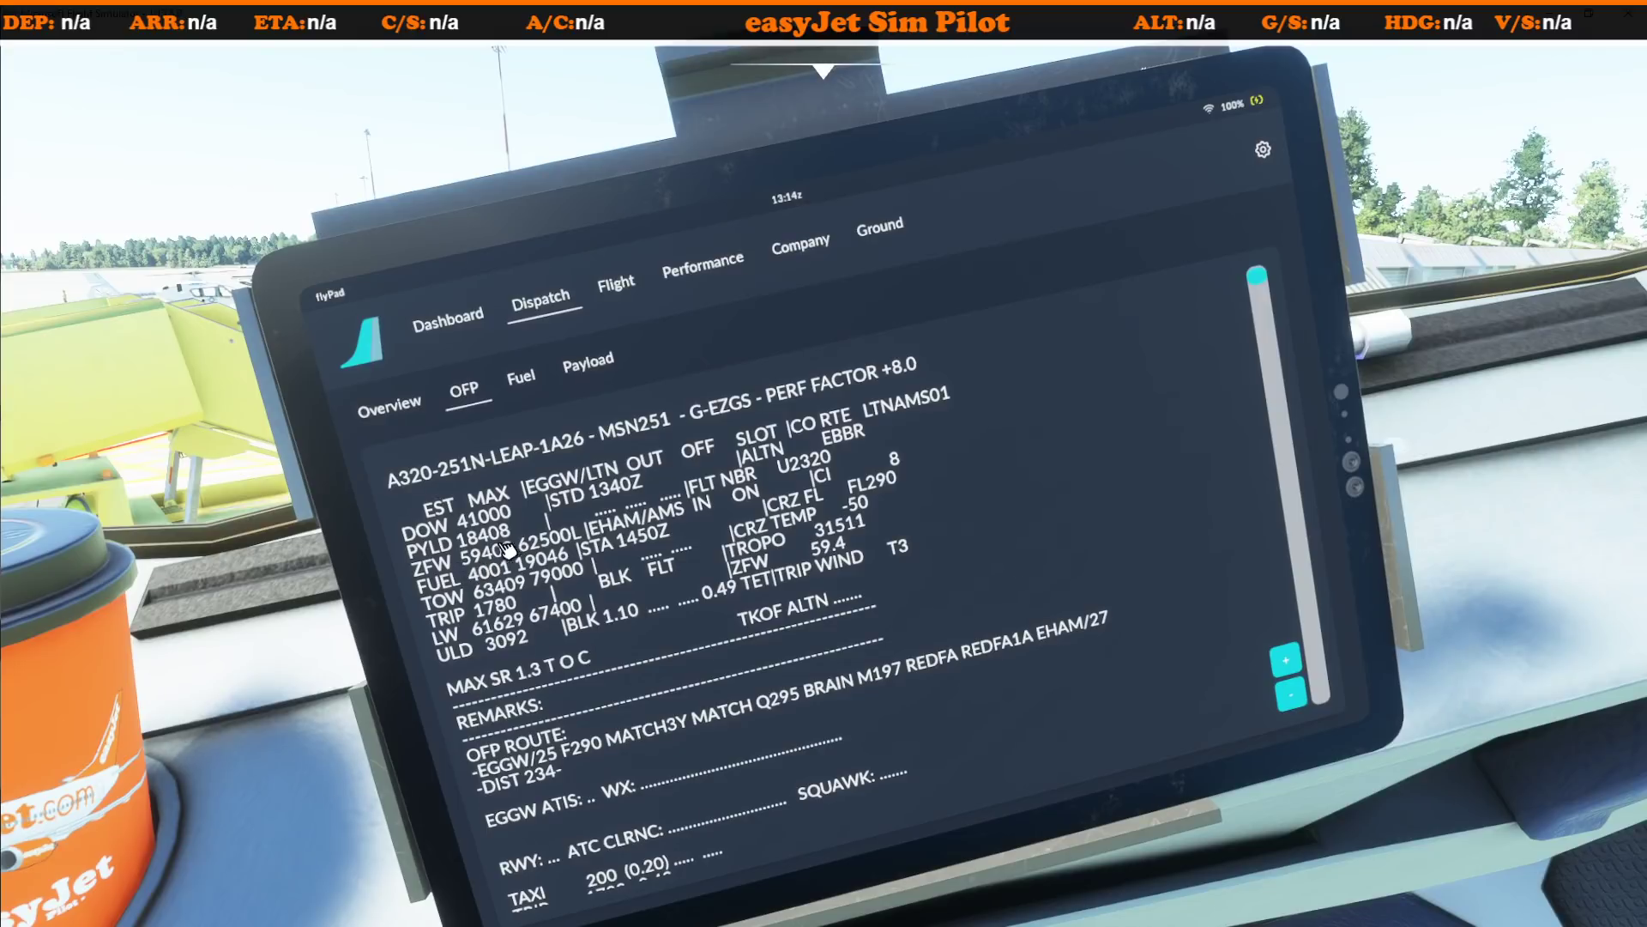
pyautogui.hotkey('alt', '2')
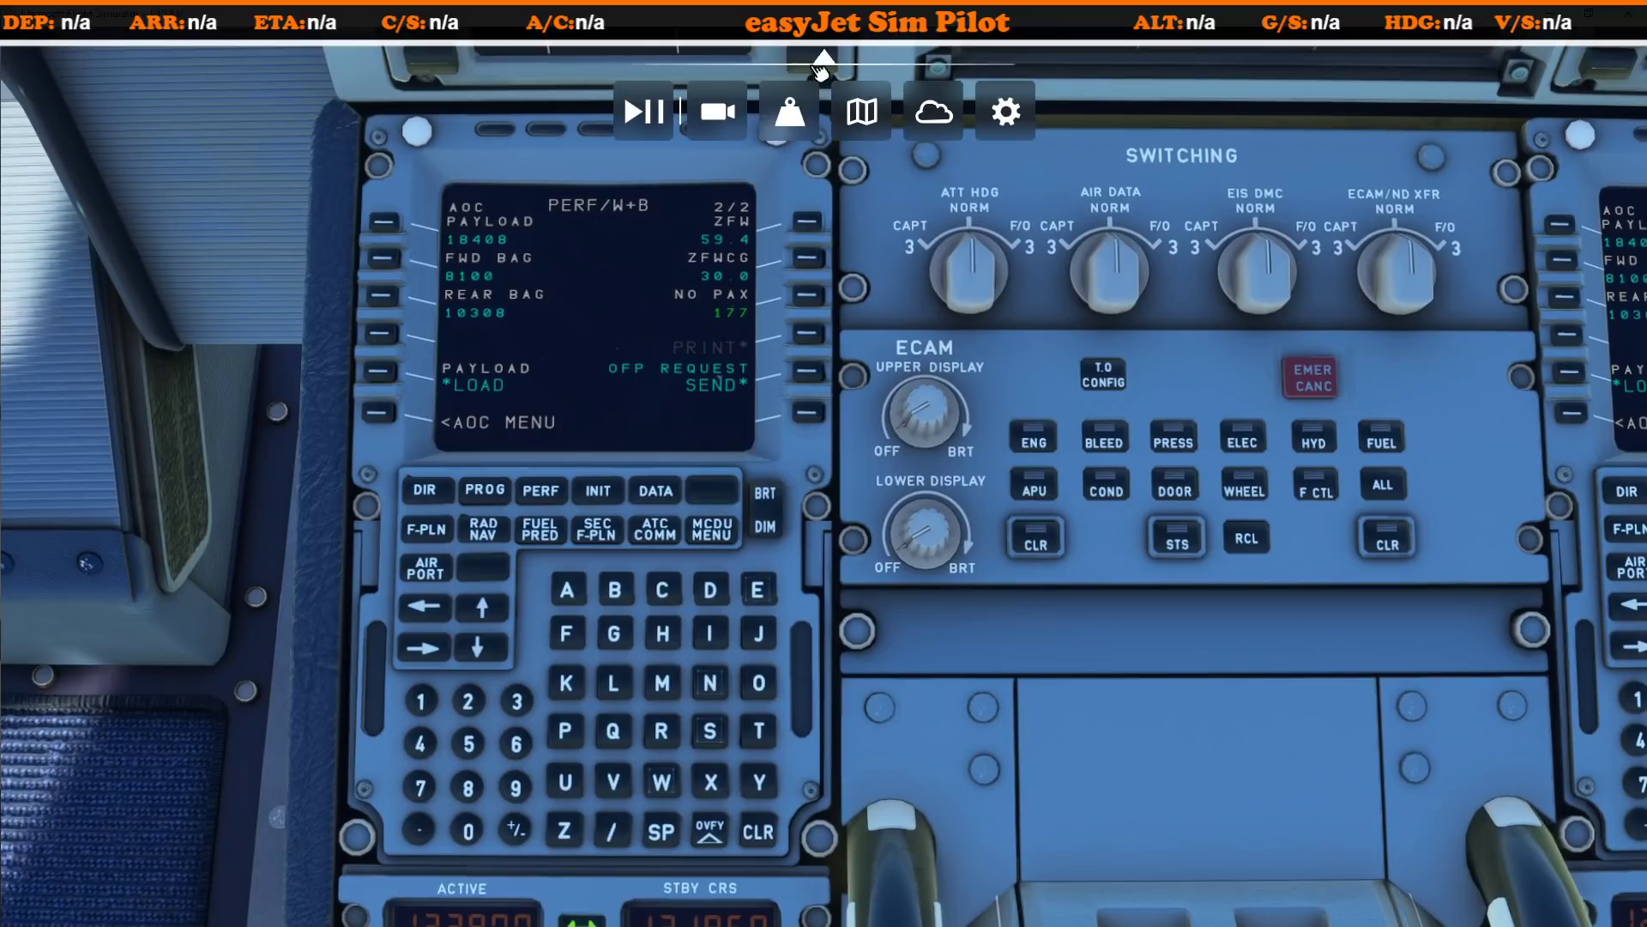
# Step: Shift the empty CG position aft in the Fuel/Payload panel
pyautogui.click(791, 112)
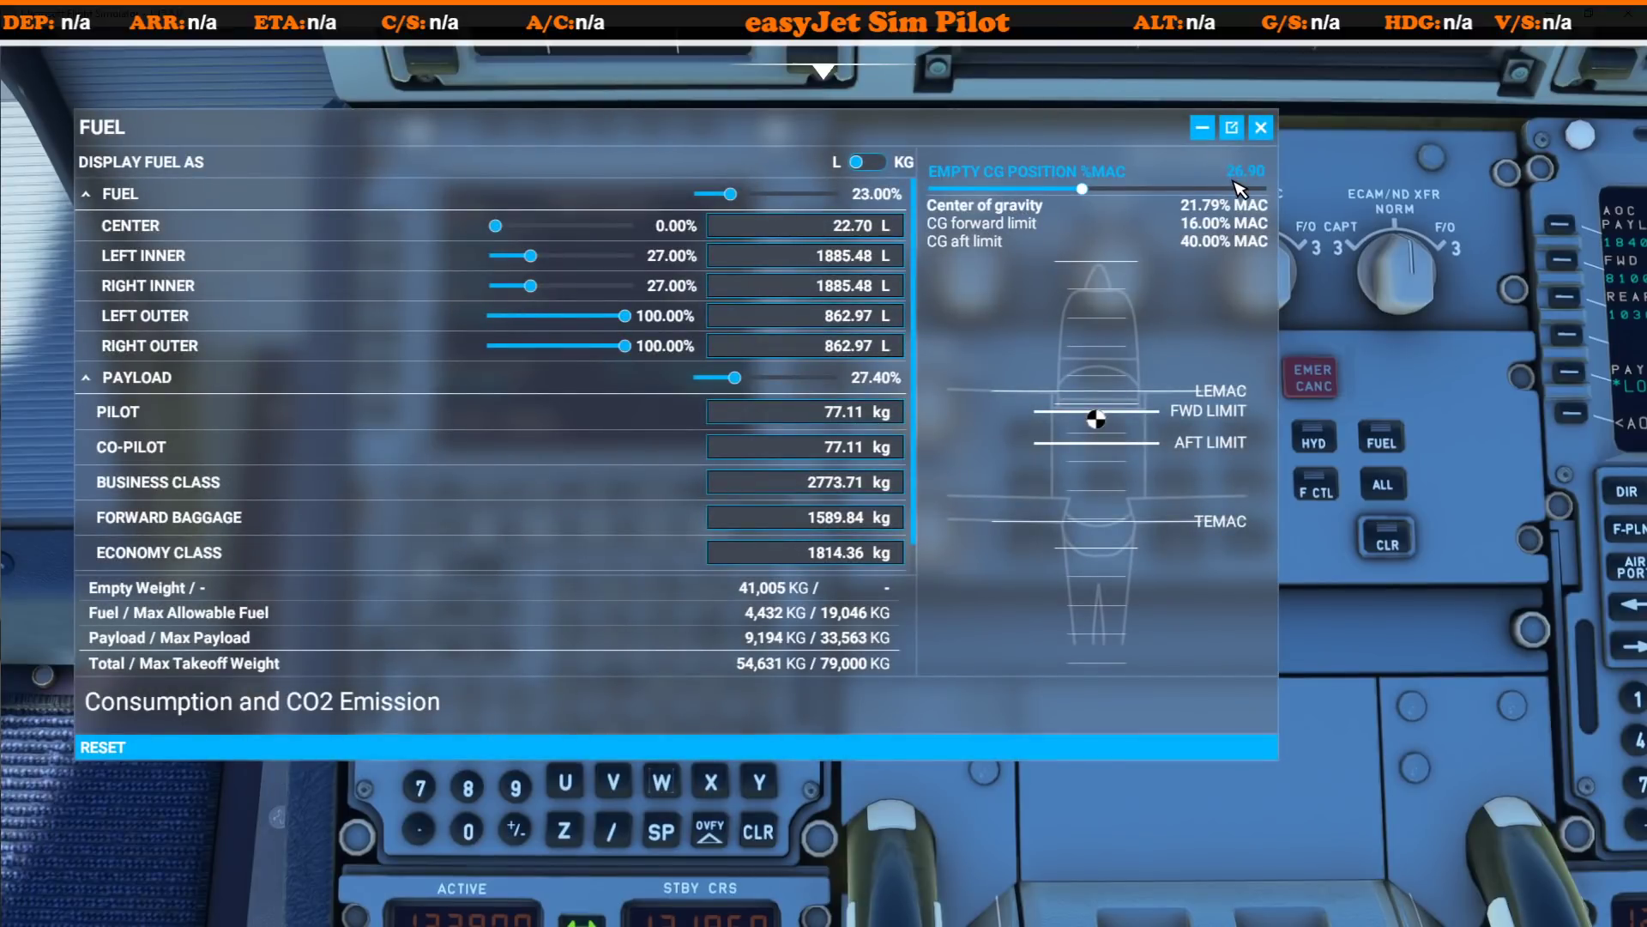
pyautogui.moveTo(1083, 189)
pyautogui.mouseDown()
pyautogui.moveTo(1160, 195)
pyautogui.moveTo(1081, 192)
pyautogui.mouseUp()
pyautogui.click(1260, 127)
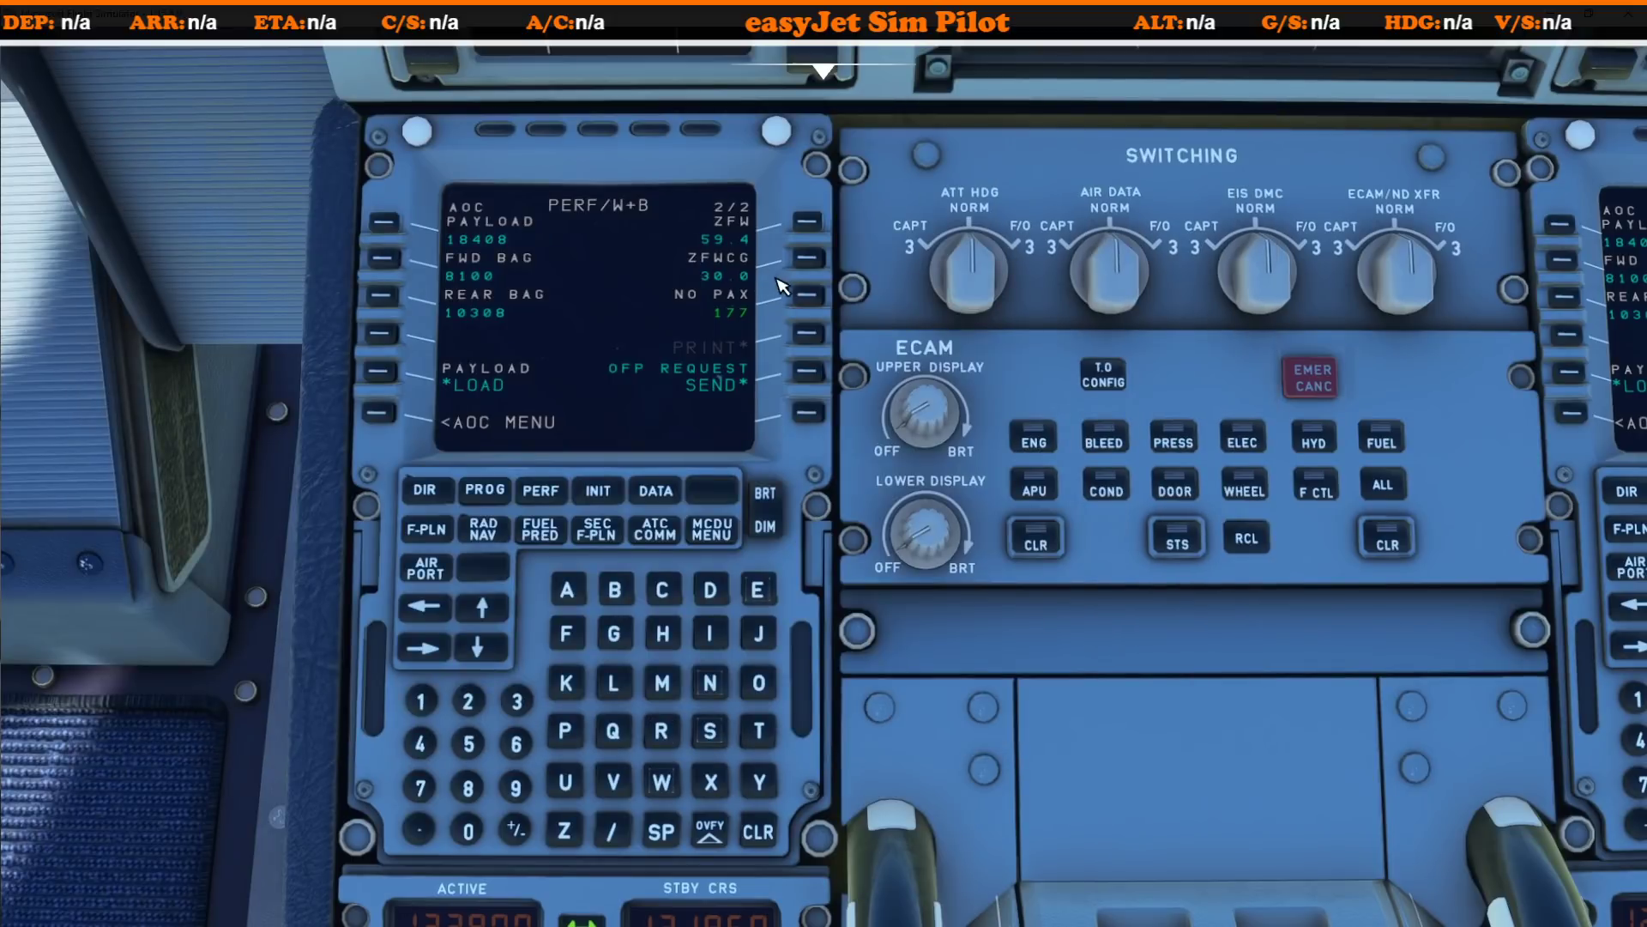
# Step: Enter ZFWCG 26.7 on the MCDU, rebalancing bags to 8570 forward and 9830 rear
pyautogui.click(468, 701)
pyautogui.click(517, 743)
pyautogui.click(420, 831)
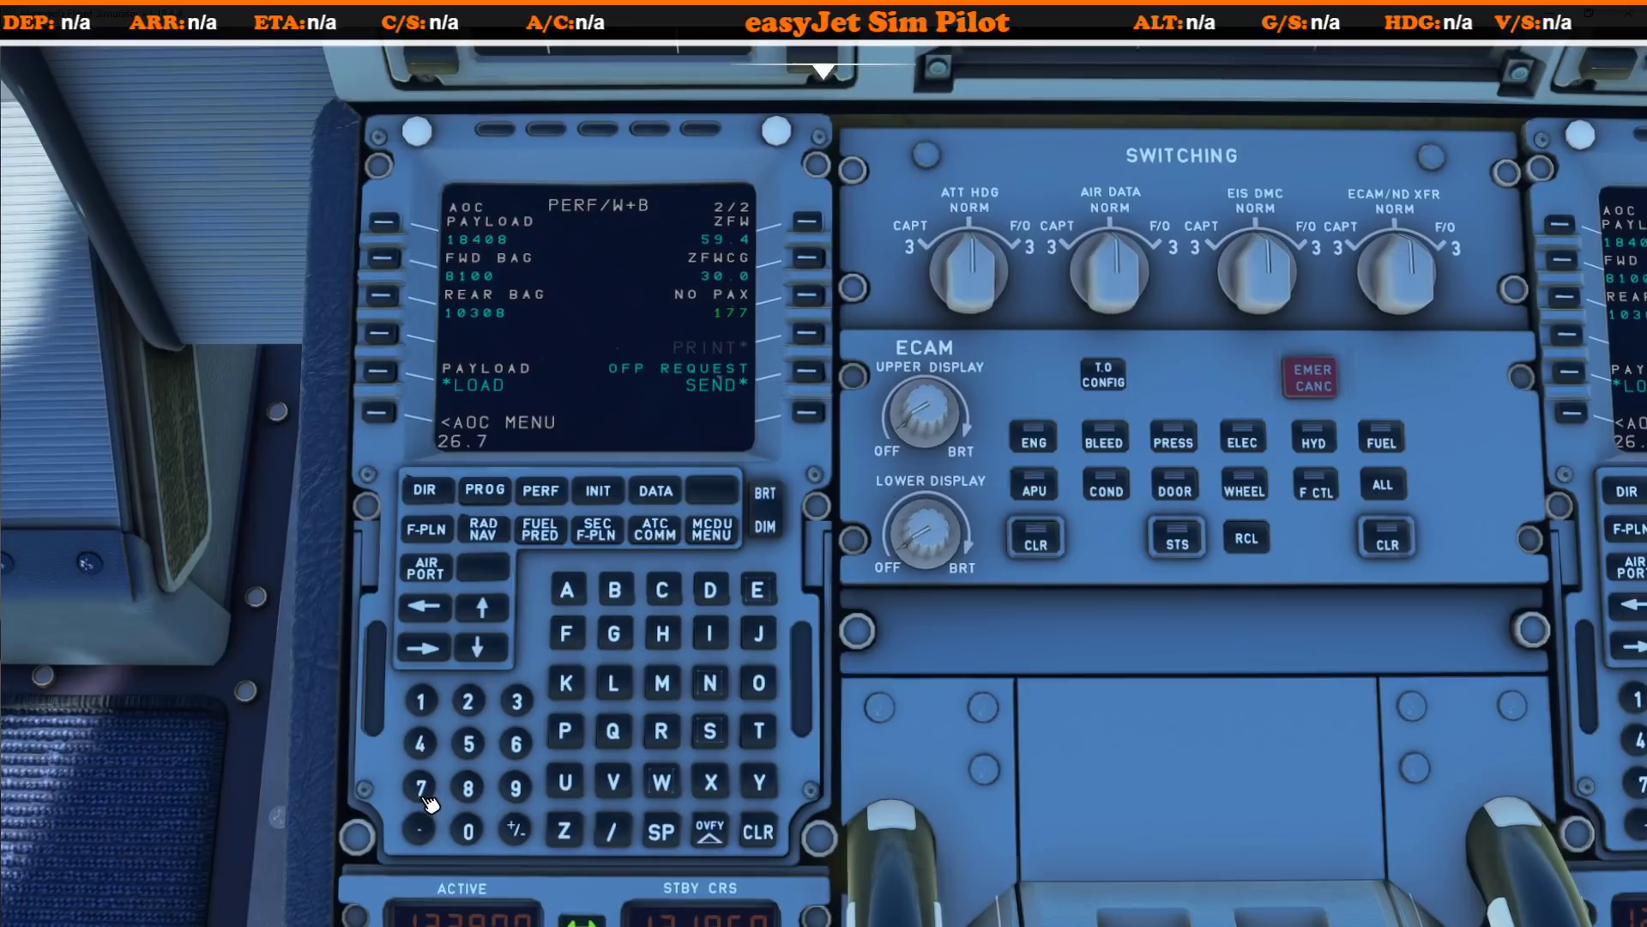
pyautogui.click(799, 262)
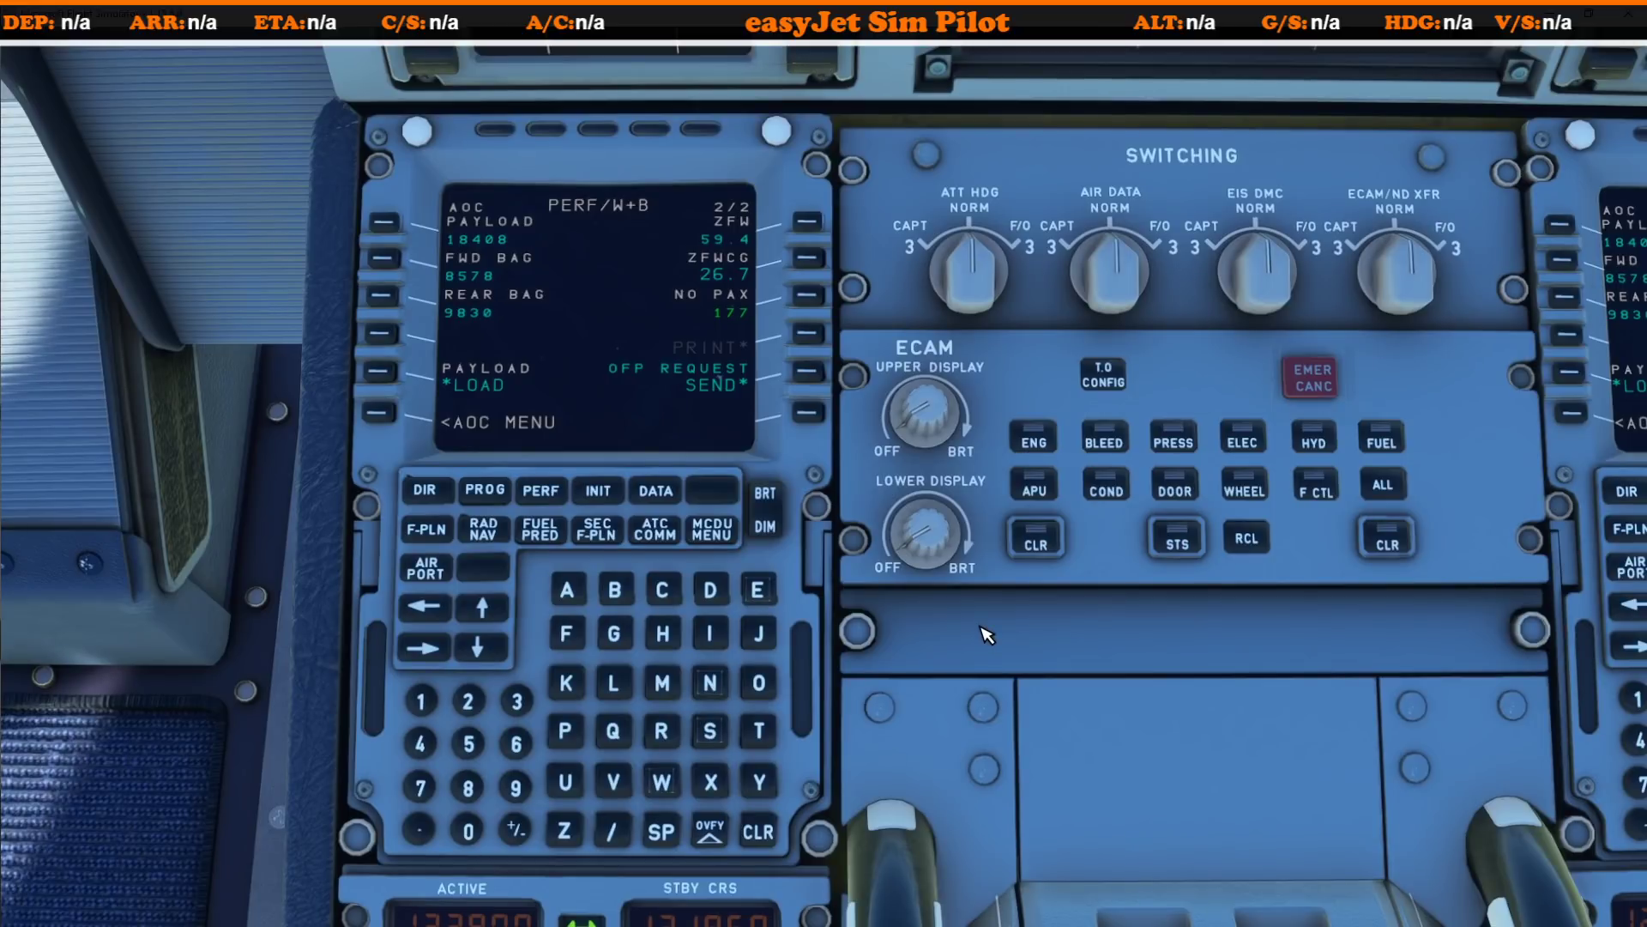
pyautogui.hotkey('ctrl', 'space')
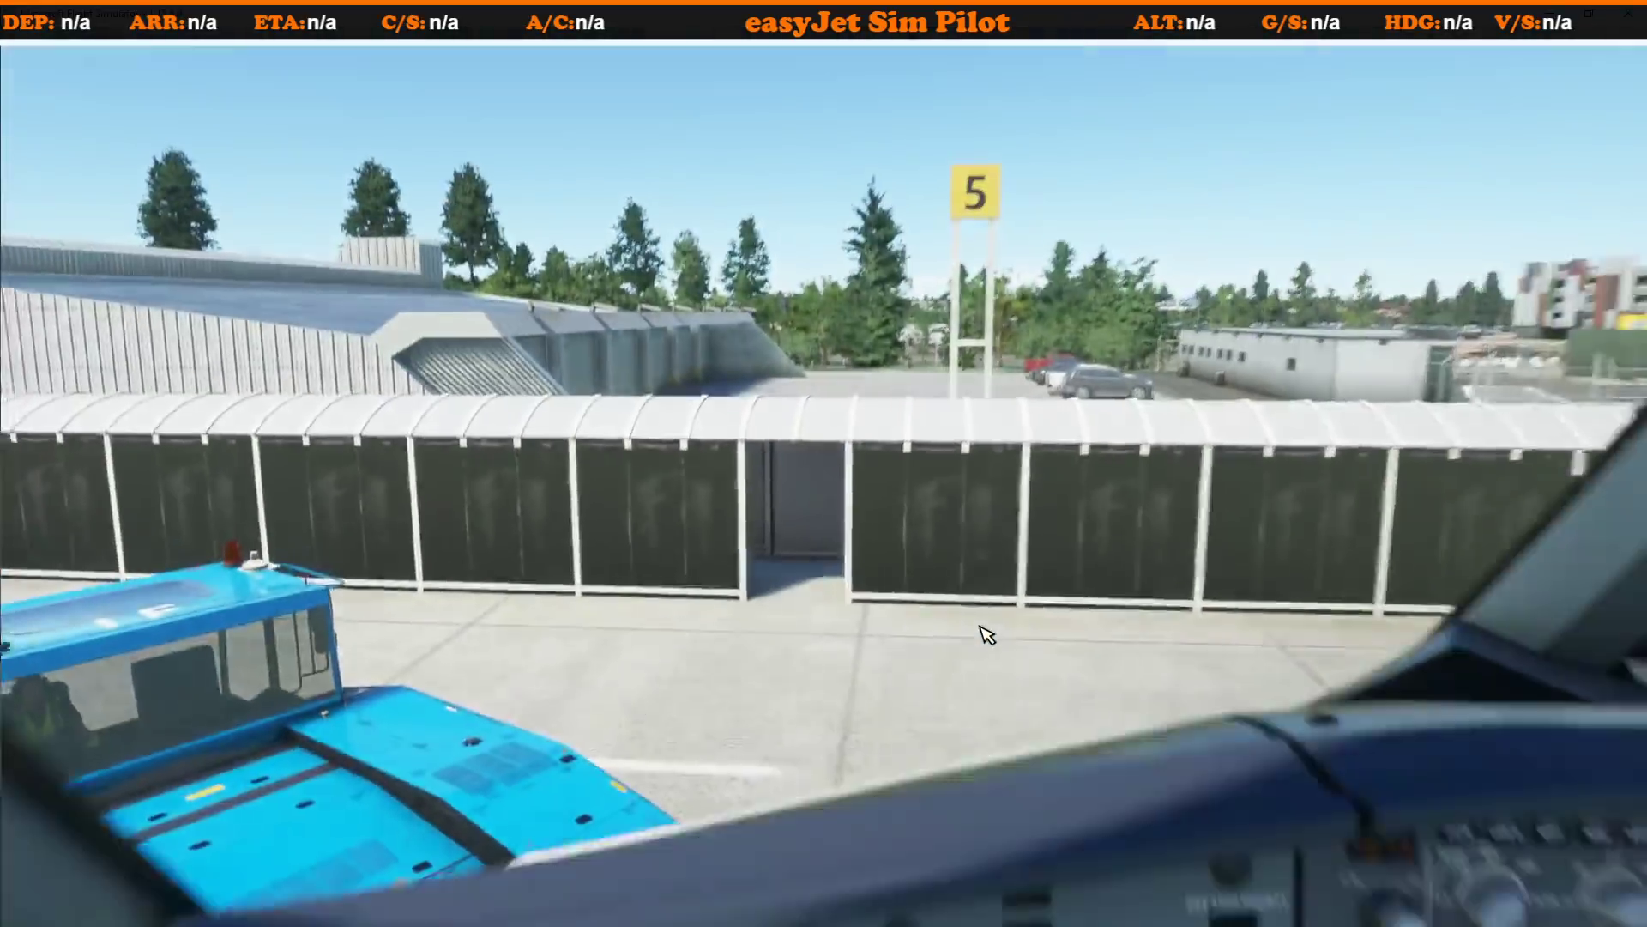
# Step: Brighten the lower ECAM display to reveal the door/oxygen page, then view the flyPad OFP
pyautogui.hotkey('alt', '1')
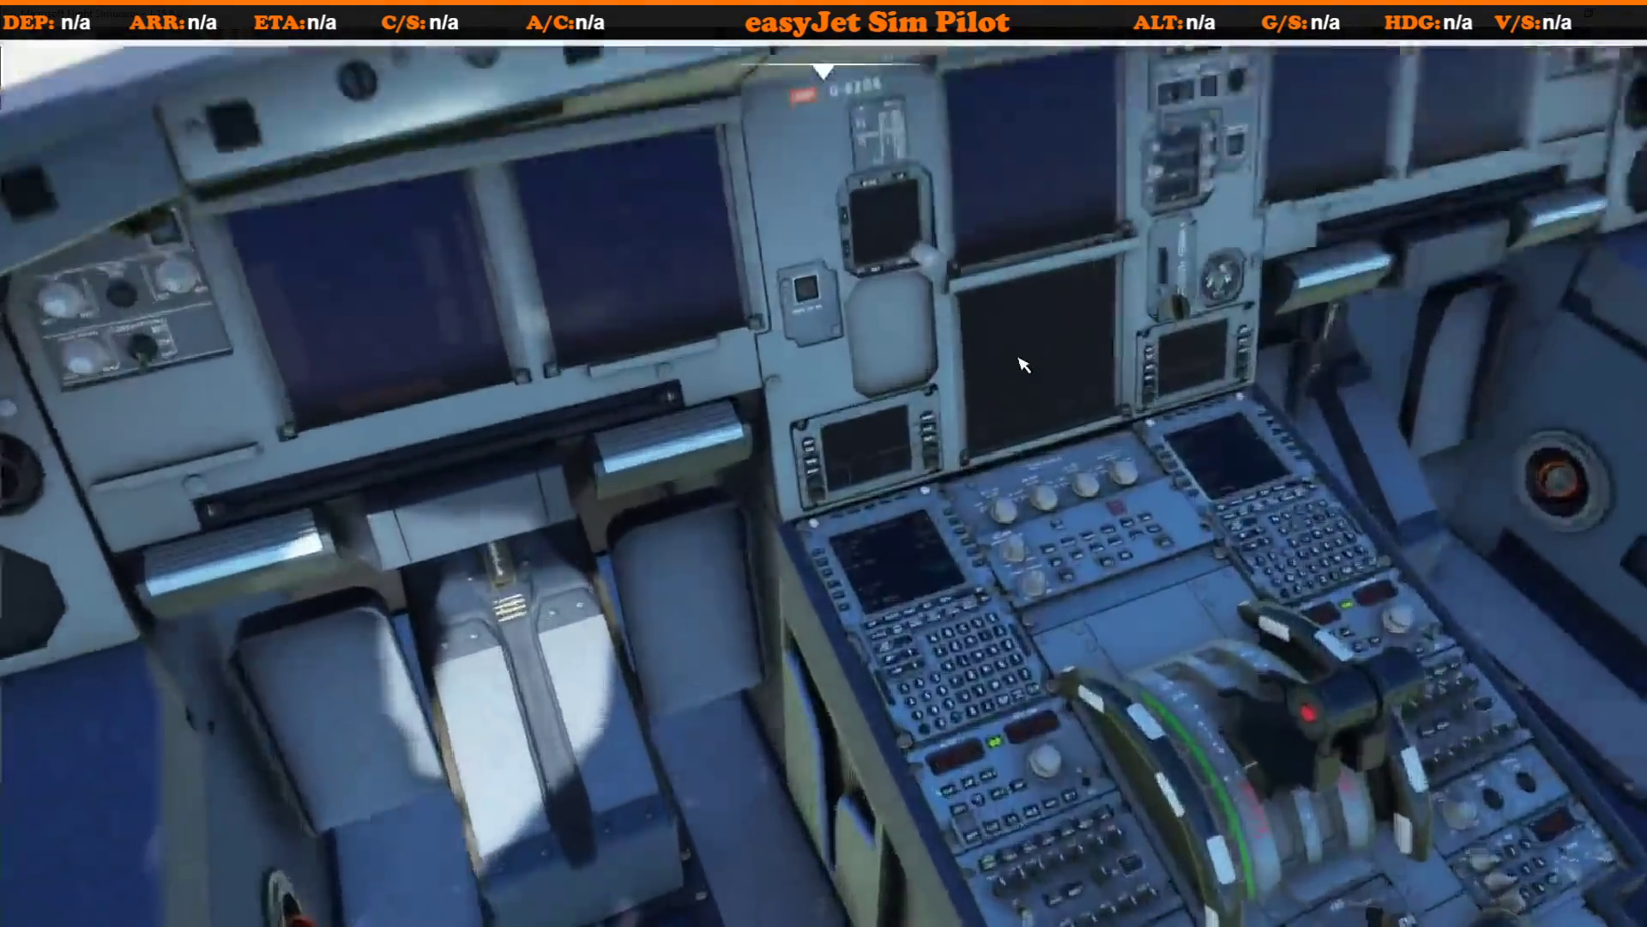
pyautogui.scroll(5, 1308, 700)
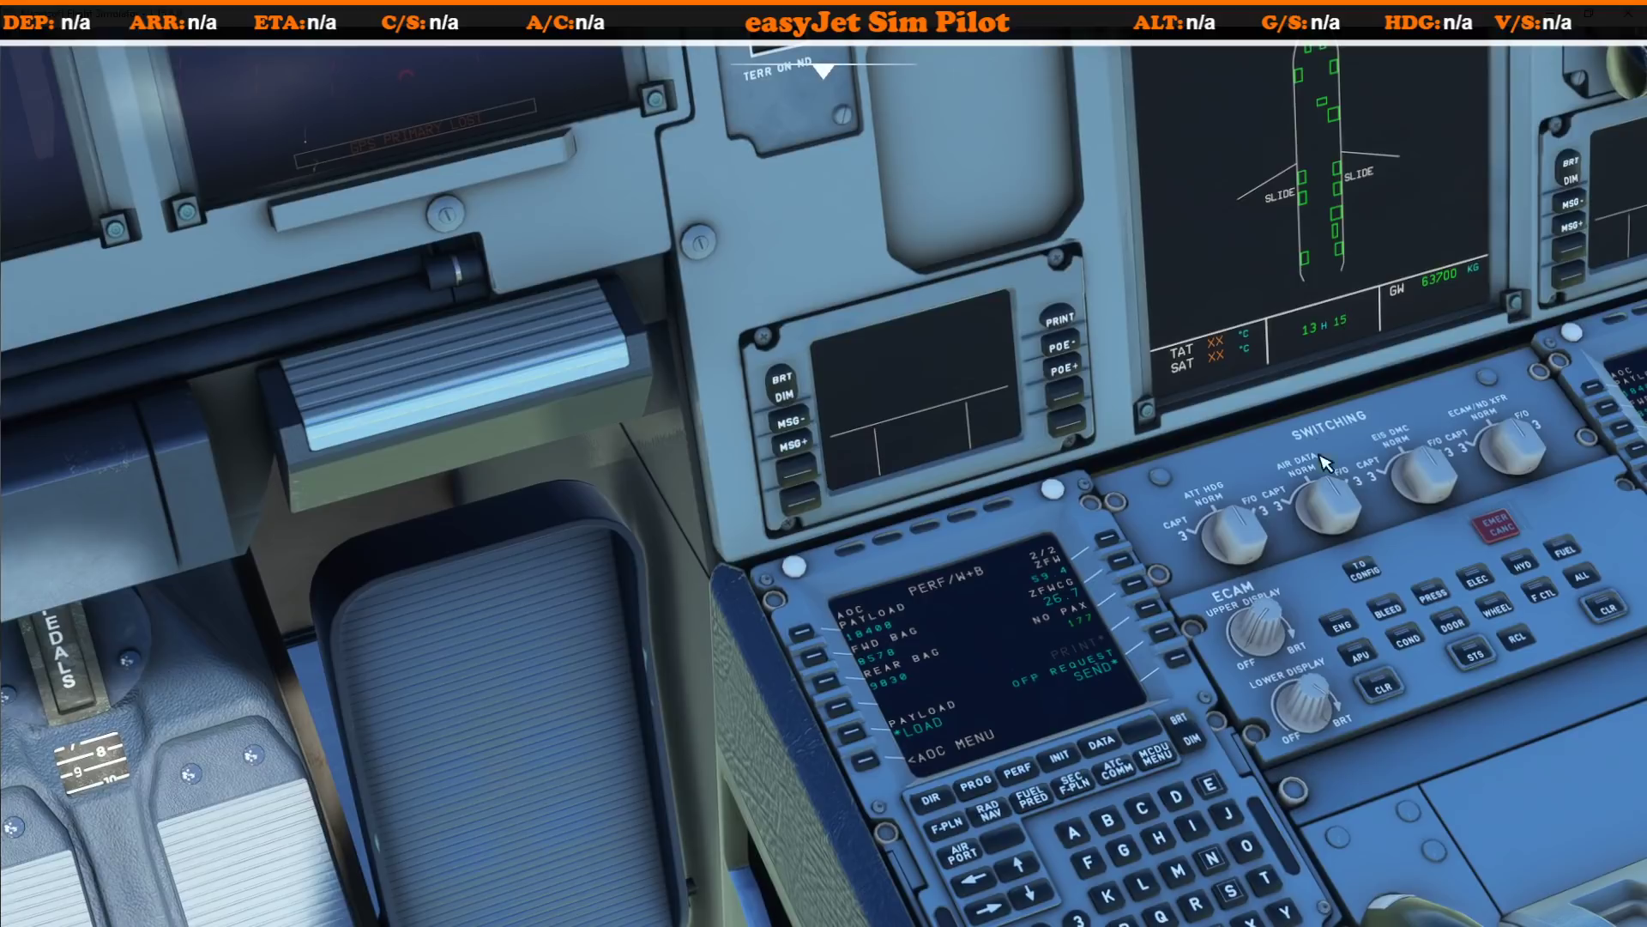
pyautogui.hotkey('alt', '2')
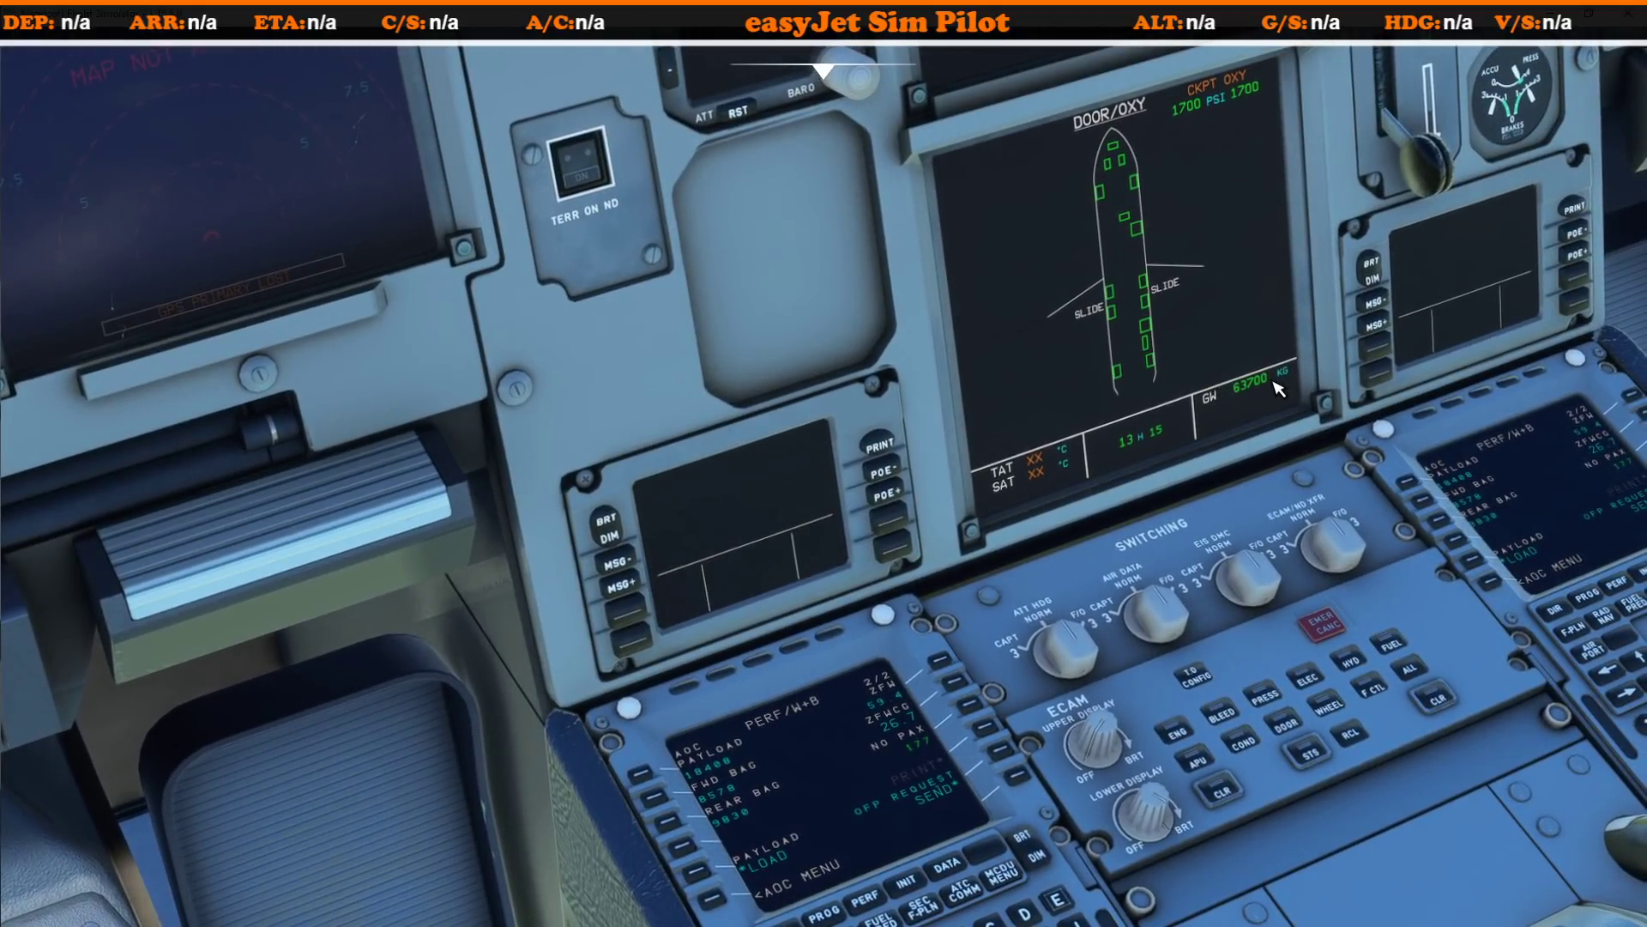
pyautogui.hotkey('alt', '3')
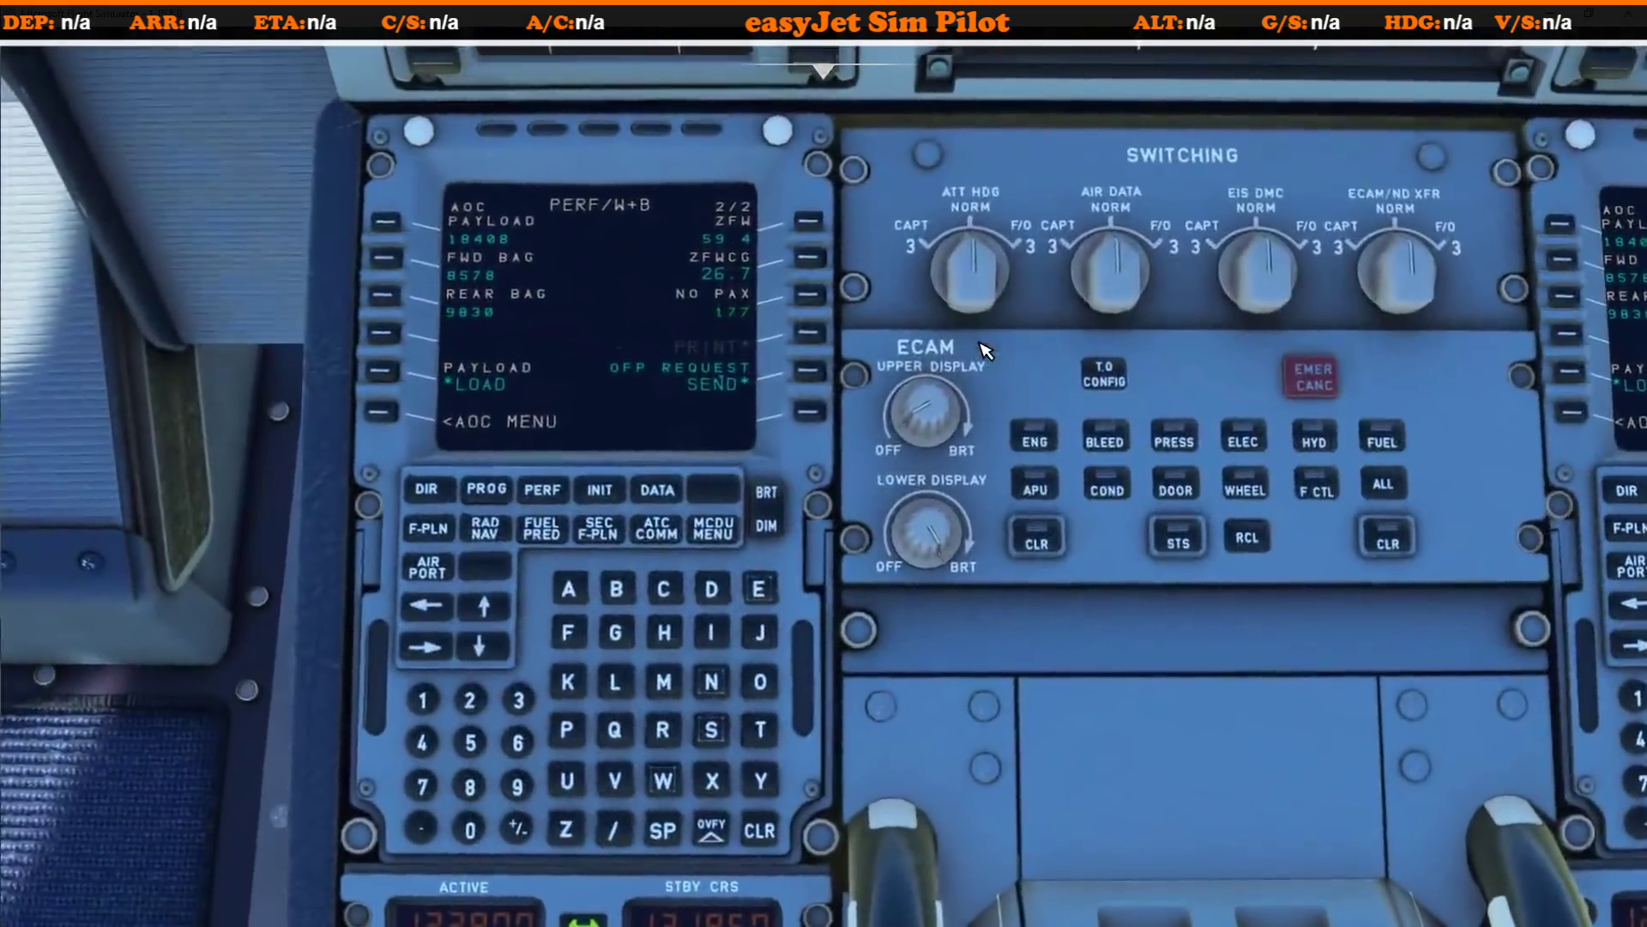
pyautogui.hotkey('alt', '4')
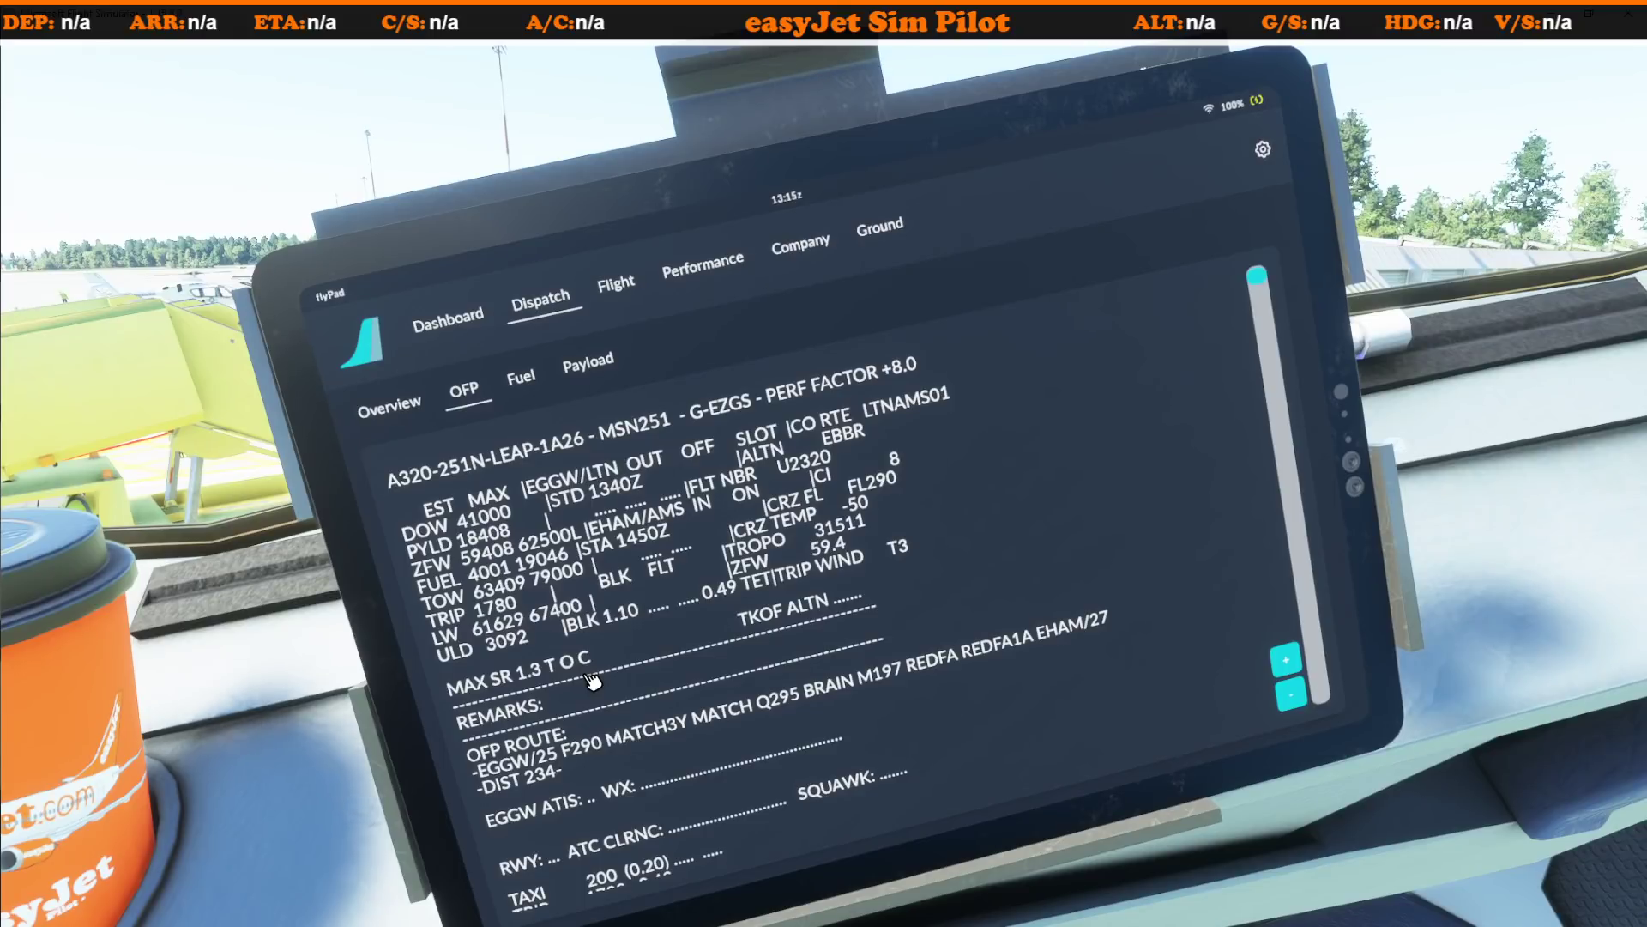
# Step: Scroll the OFP navlog to the REDFA1A arrival waypoints, then return to the forward cockpit view
pyautogui.scroll(-3, 748, 640)
pyautogui.scroll(-8, 748, 641)
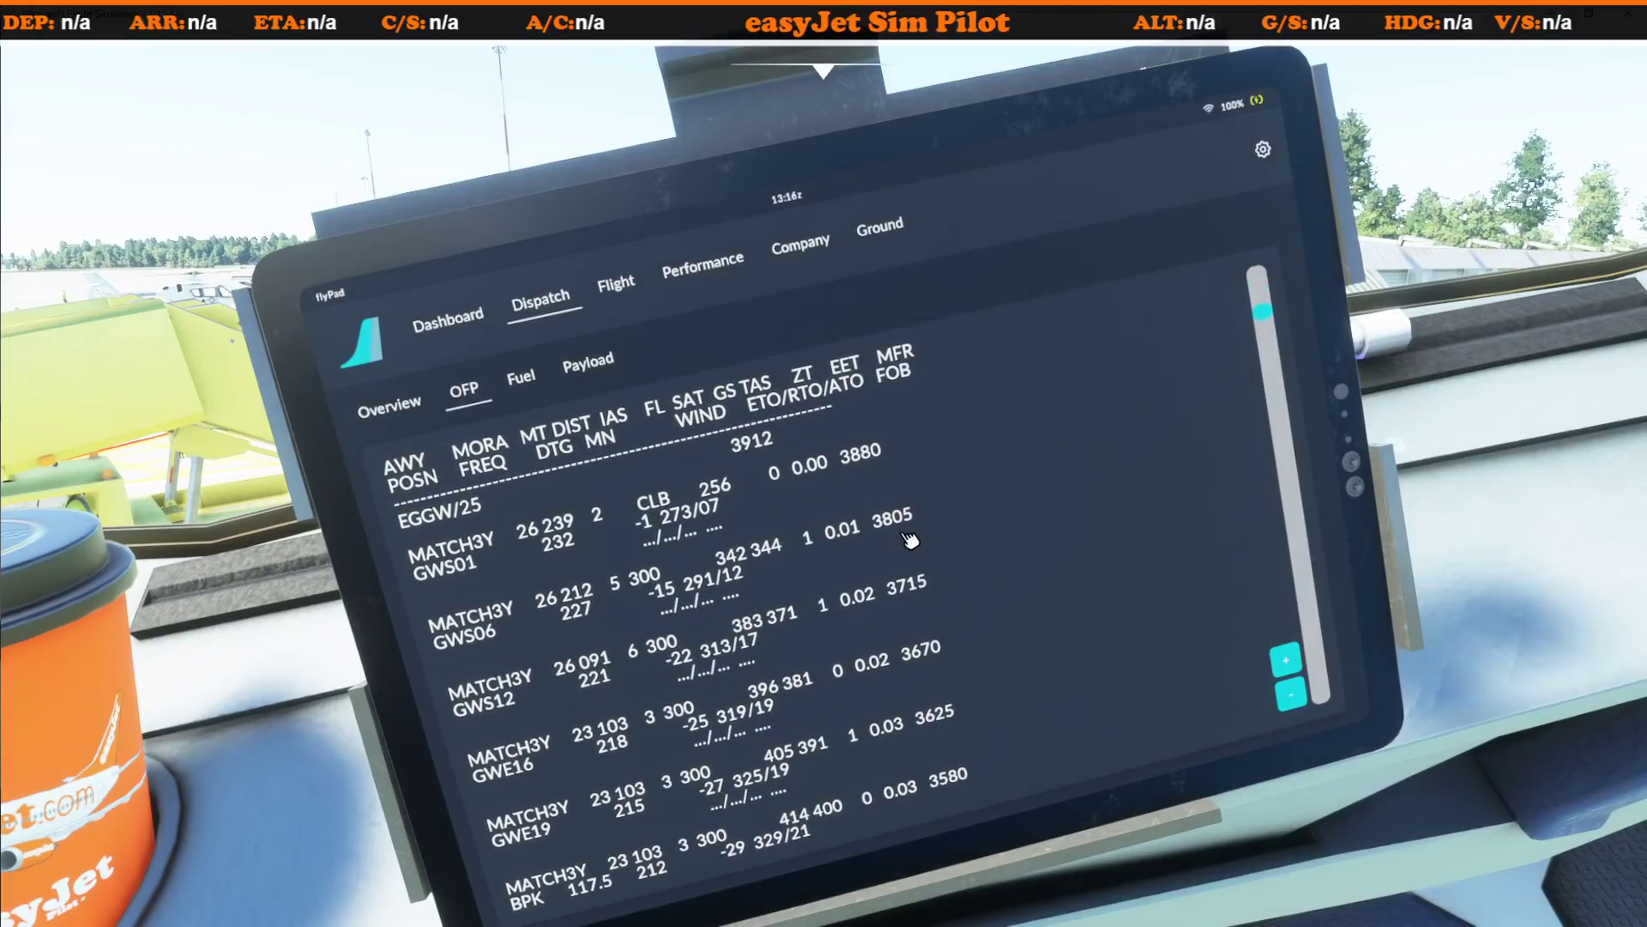
pyautogui.scroll(-3, 854, 438)
pyautogui.scroll(-5, 855, 438)
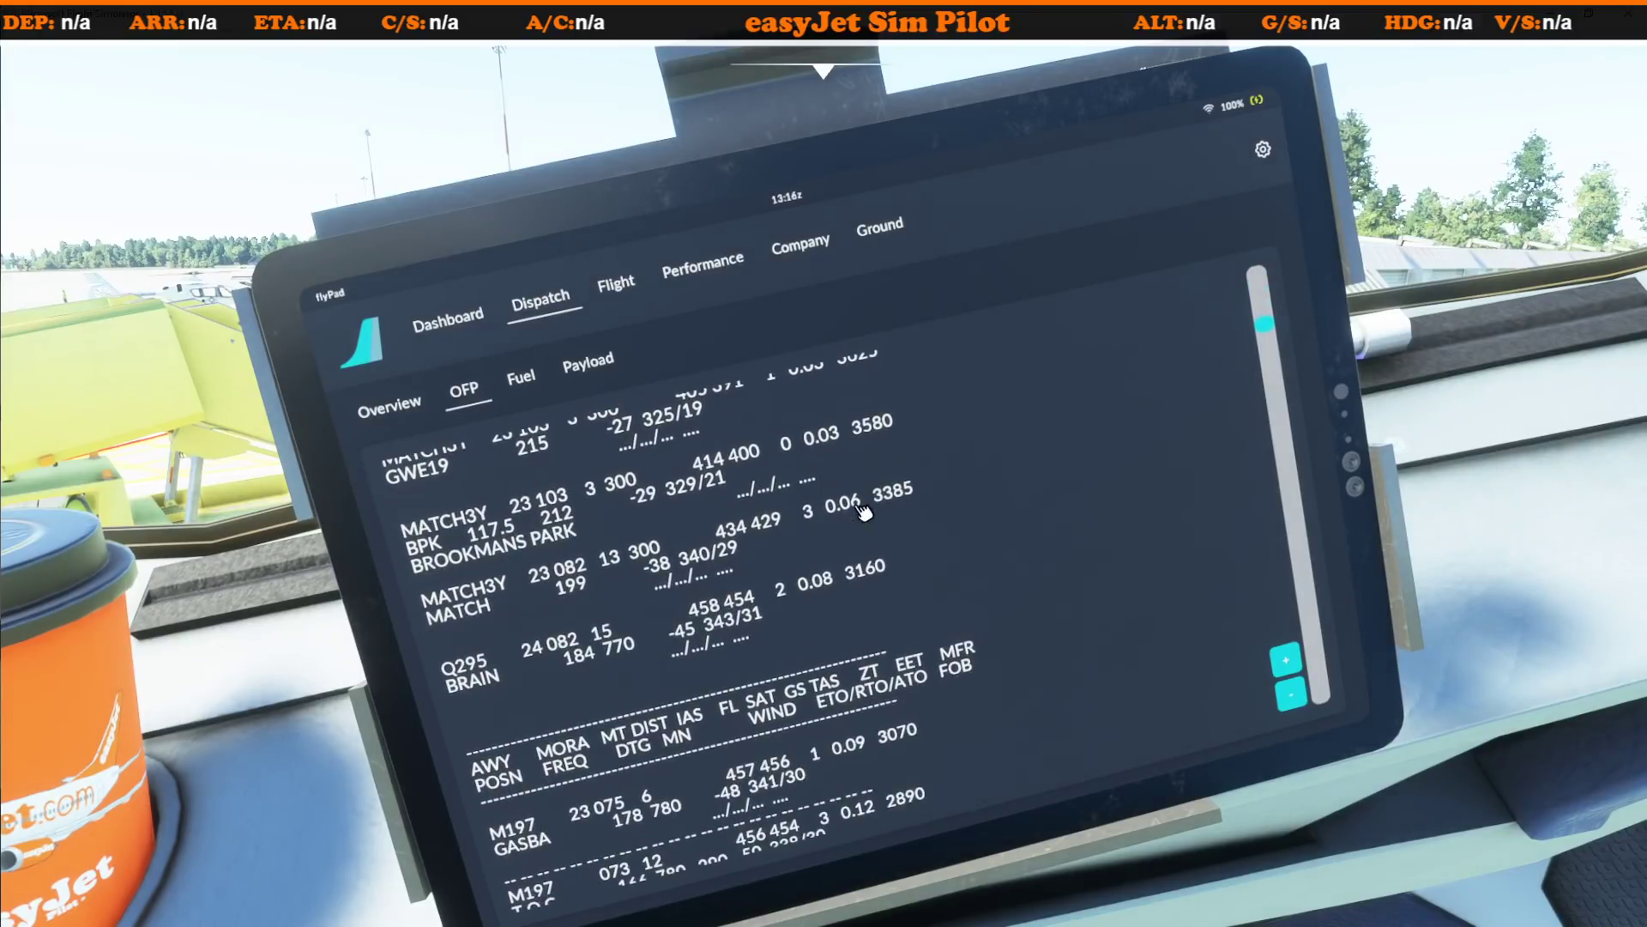
pyautogui.scroll(-2, 847, 592)
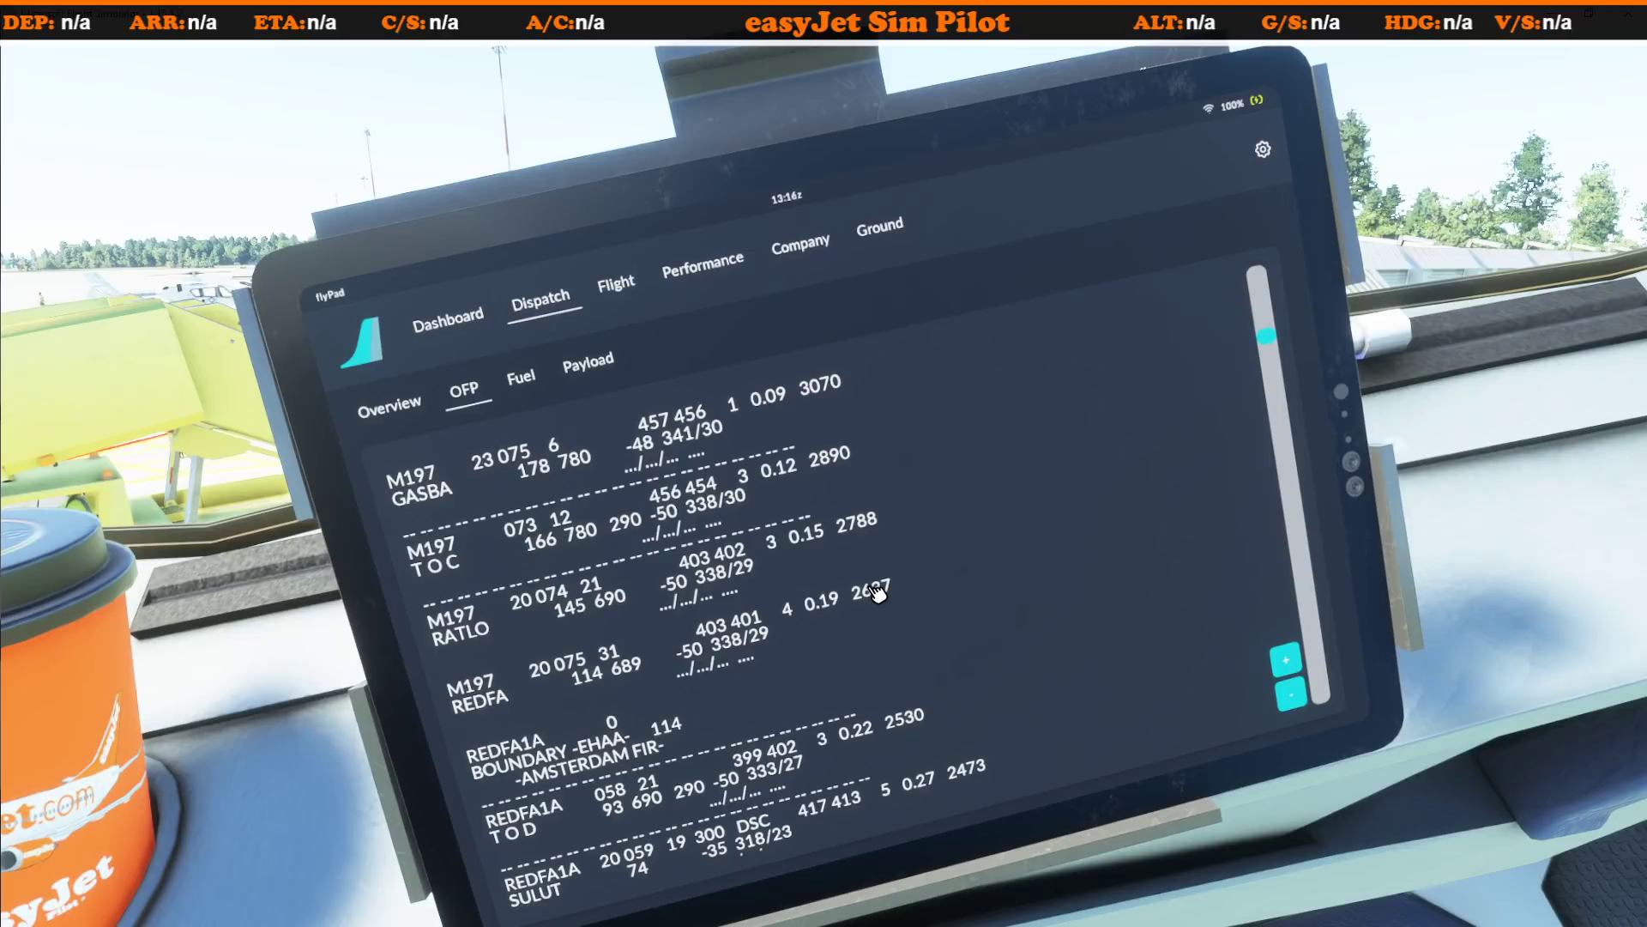
pyautogui.hotkey('ctrl', 'space')
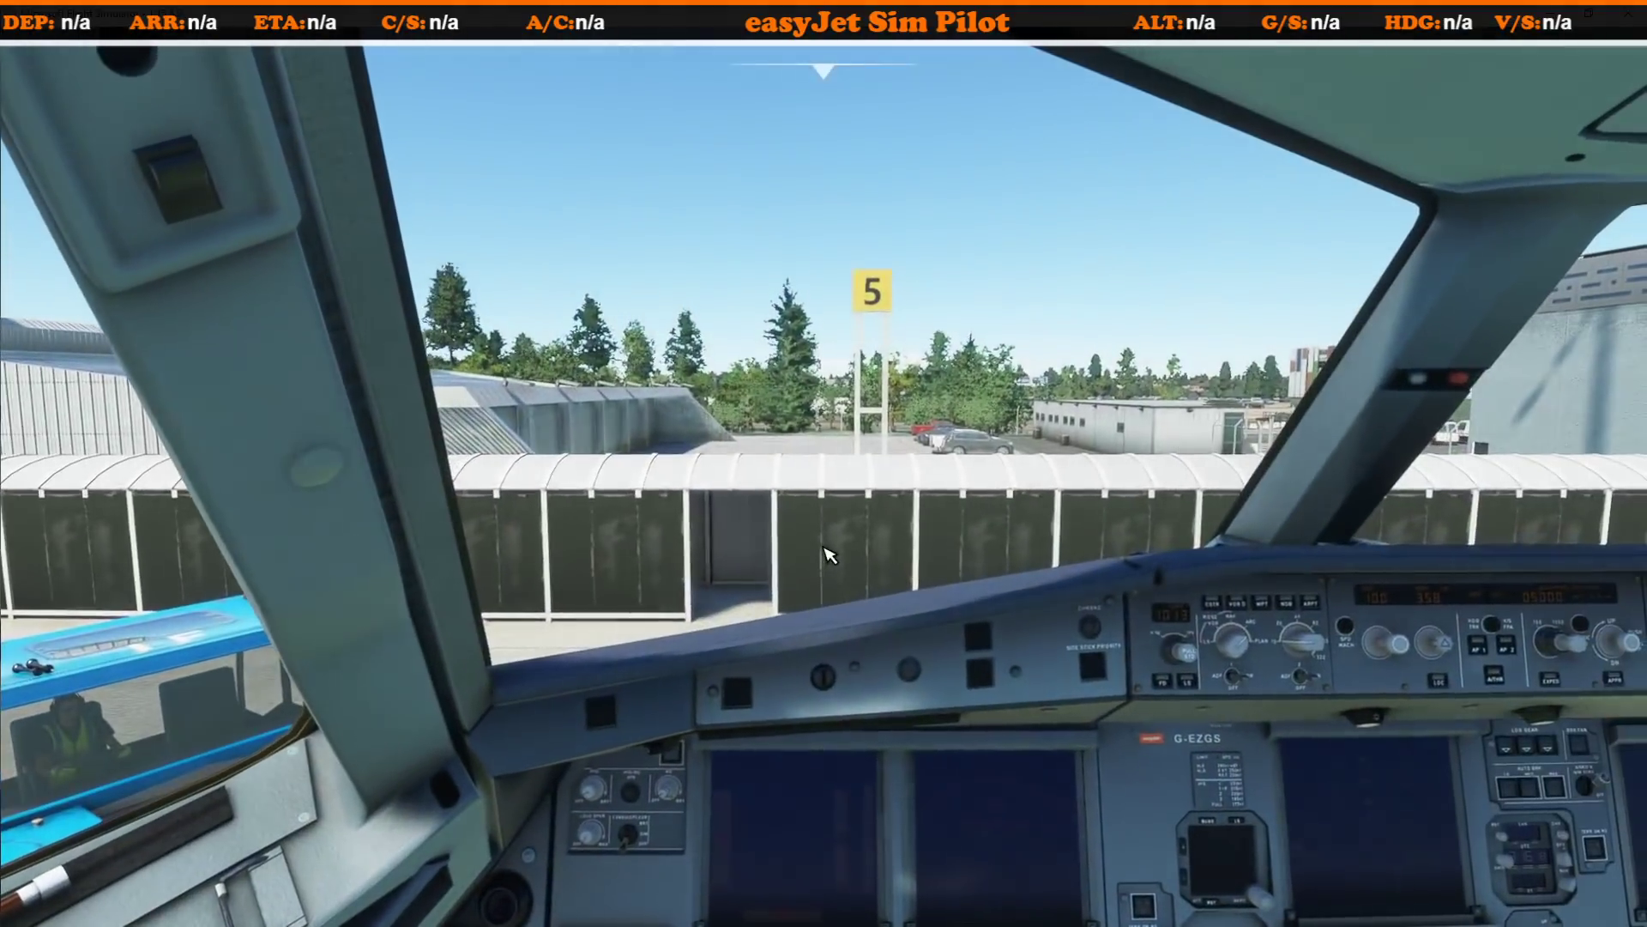
pyautogui.hotkey('alt', '2')
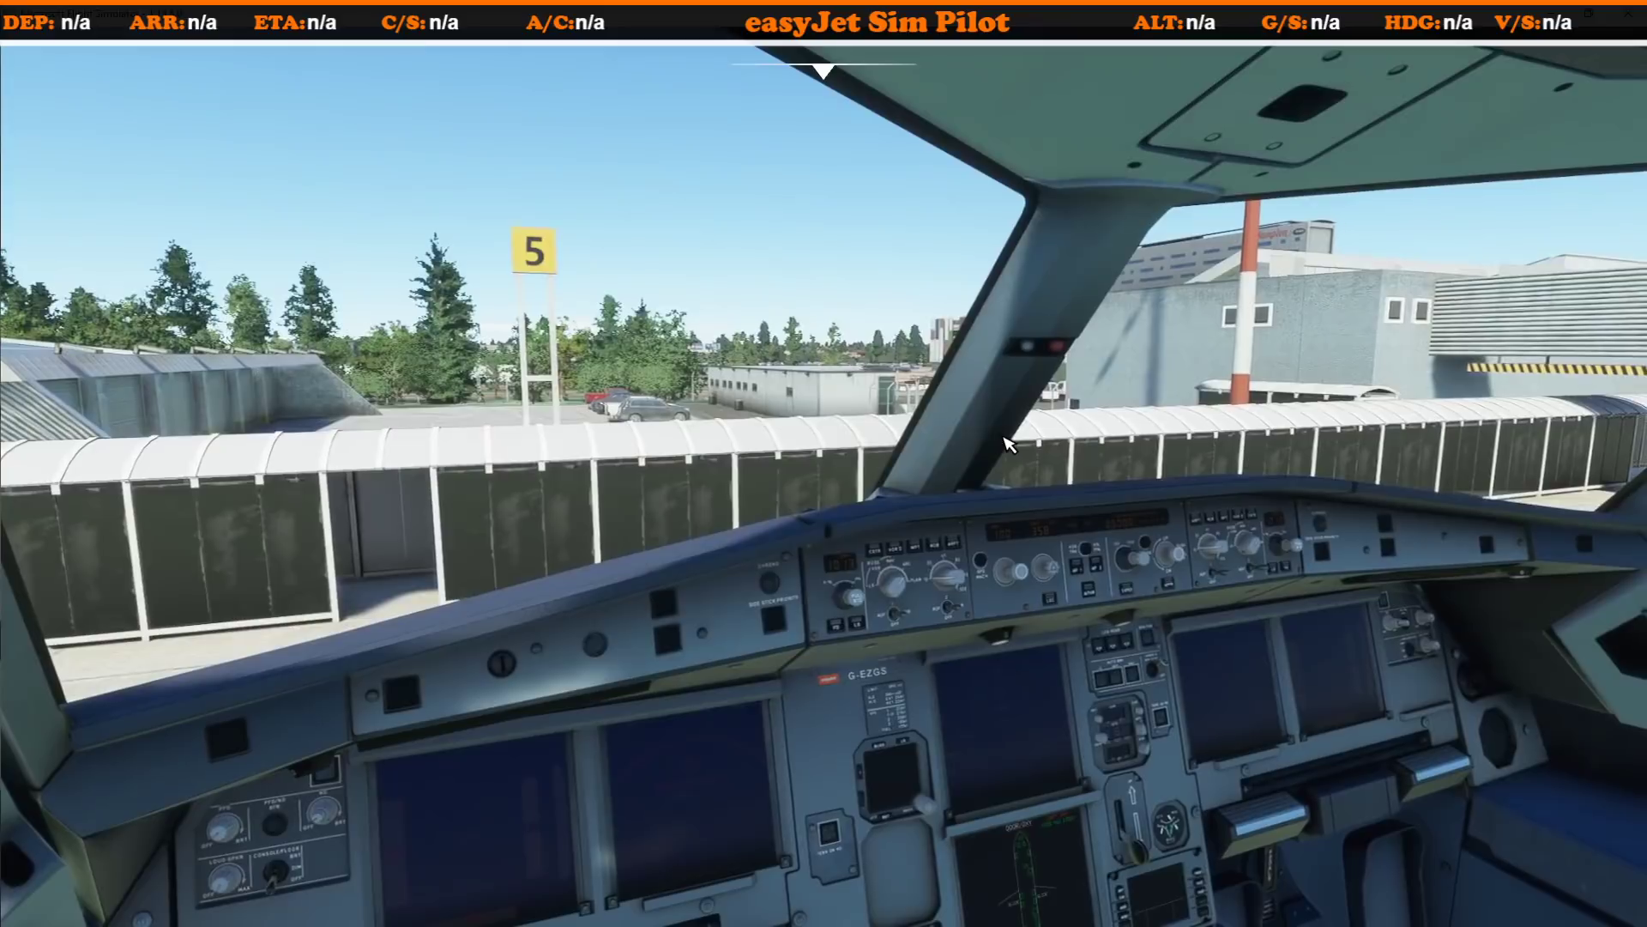